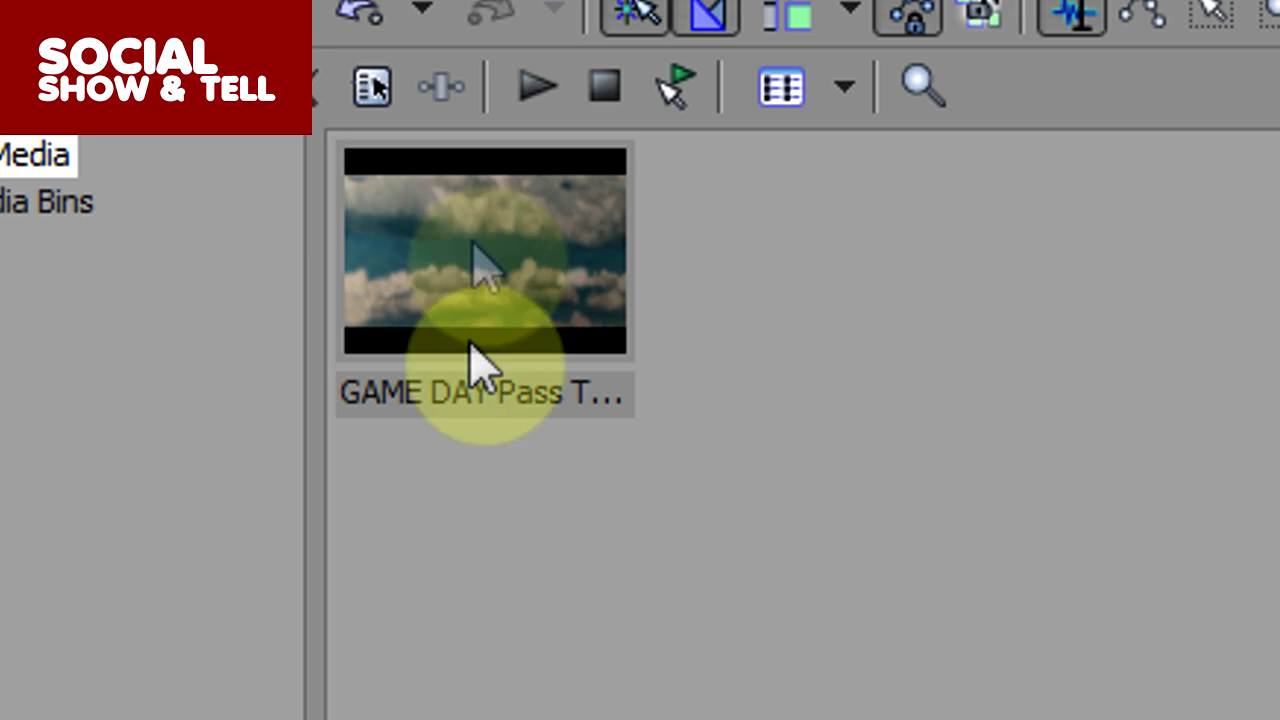
Add the GAME DAY clip to the timeline and preview it from three to ten minutes.
{"action": "left_click_drag", "start_coordinate": [466, 277], "coordinate": [272, 518]}
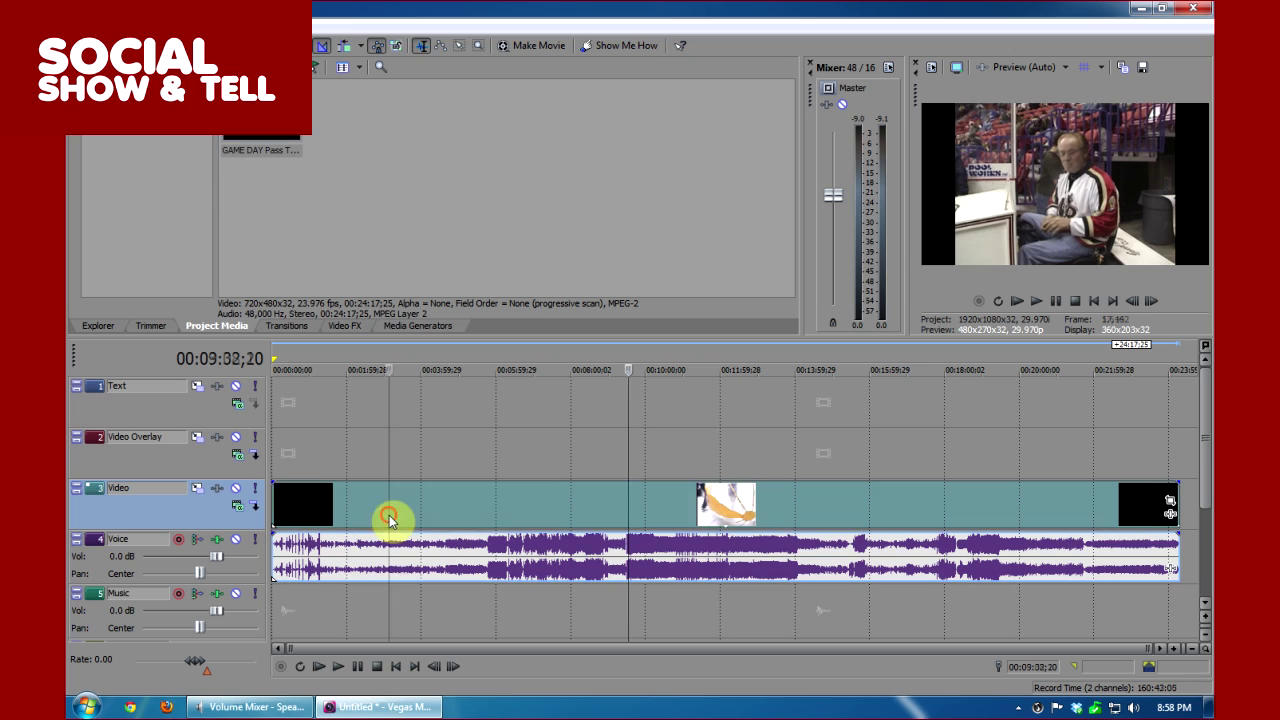
{"action": "left_click", "coordinate": [389, 518]}
{"action": "left_click", "coordinate": [500, 516]}
{"action": "left_click", "coordinate": [570, 512]}
{"action": "left_click", "coordinate": [615, 506]}
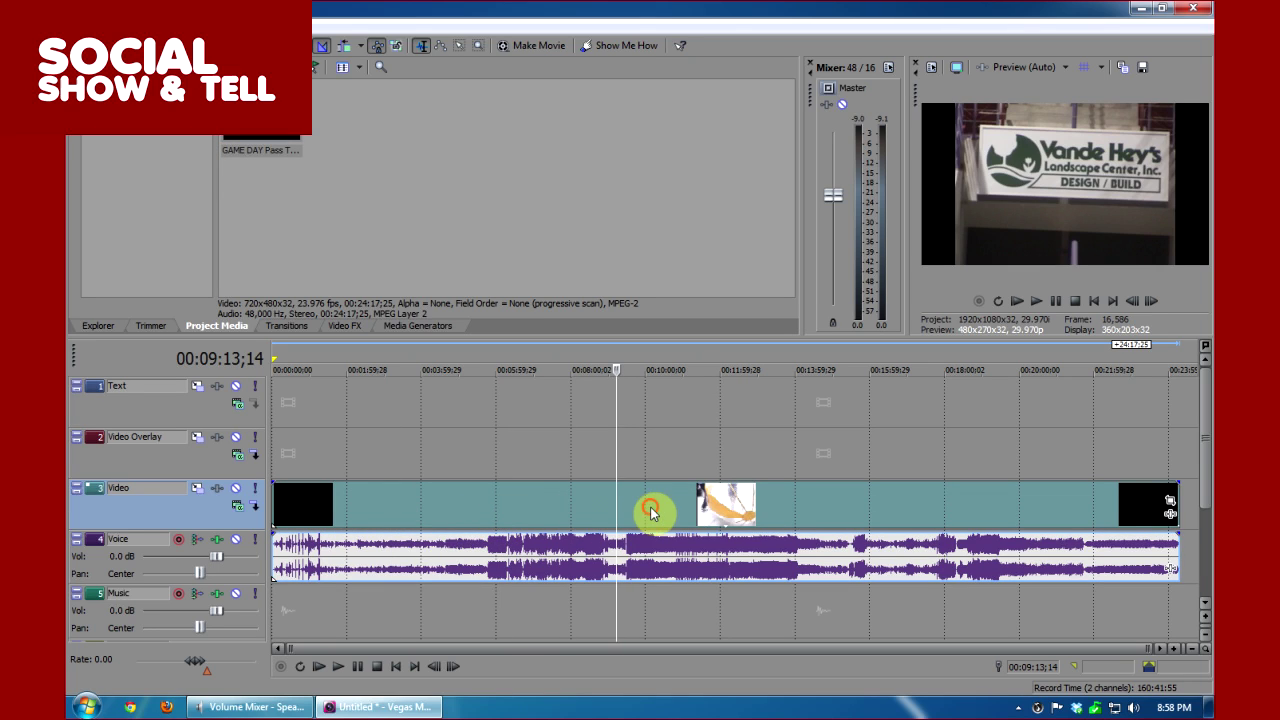
{"action": "left_click", "coordinate": [651, 510]}
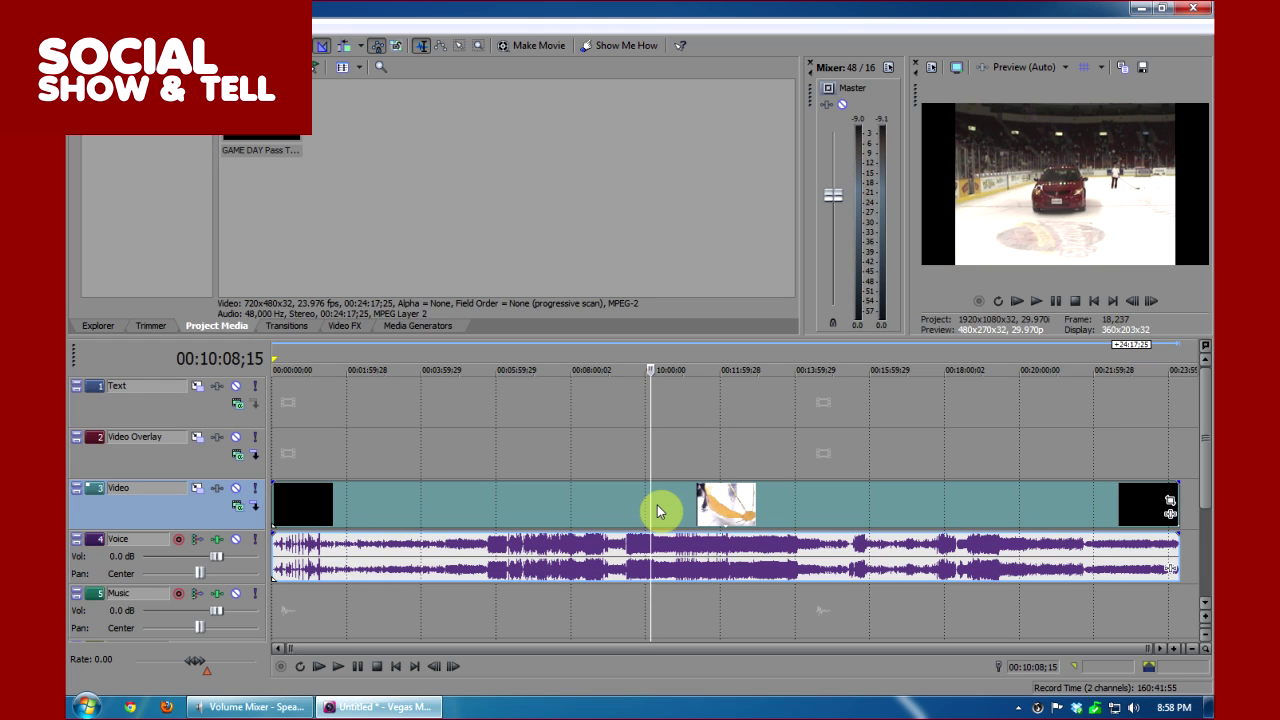
Preview the clip around thirteen minutes, return the playhead to about 3:48, and scroll the track list.
{"action": "left_click", "coordinate": [733, 607]}
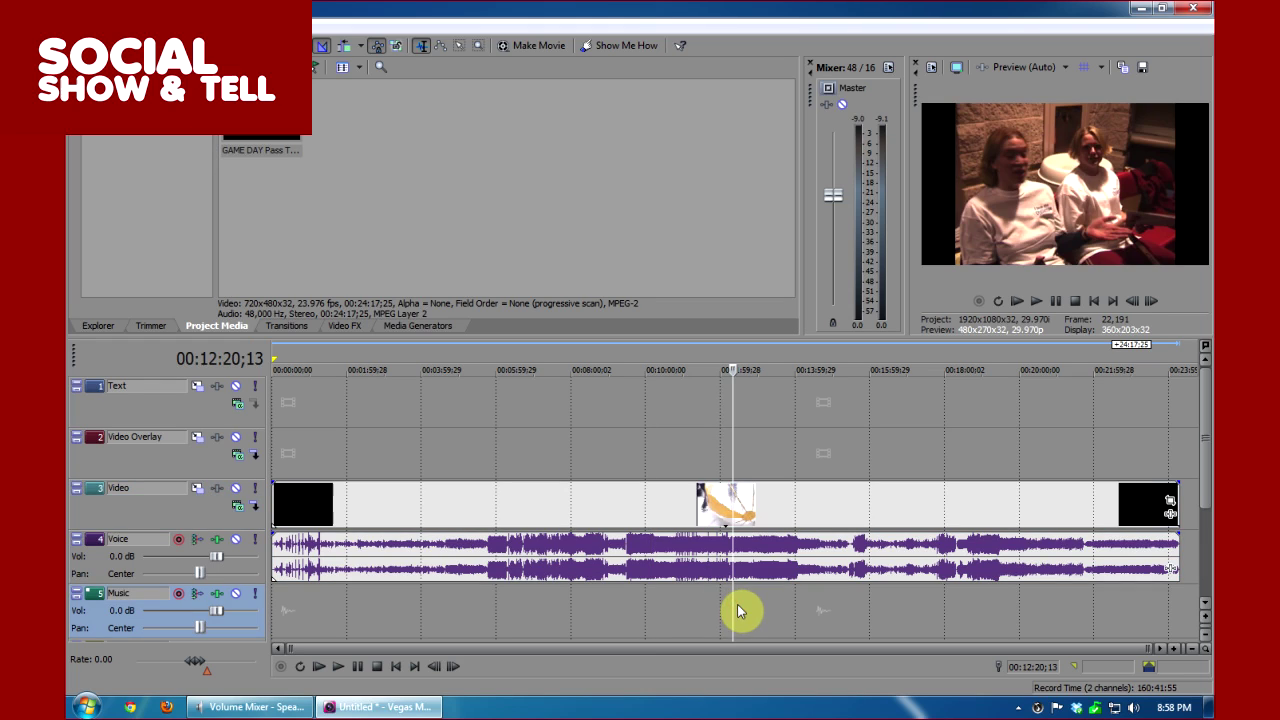
{"action": "left_click", "coordinate": [770, 607]}
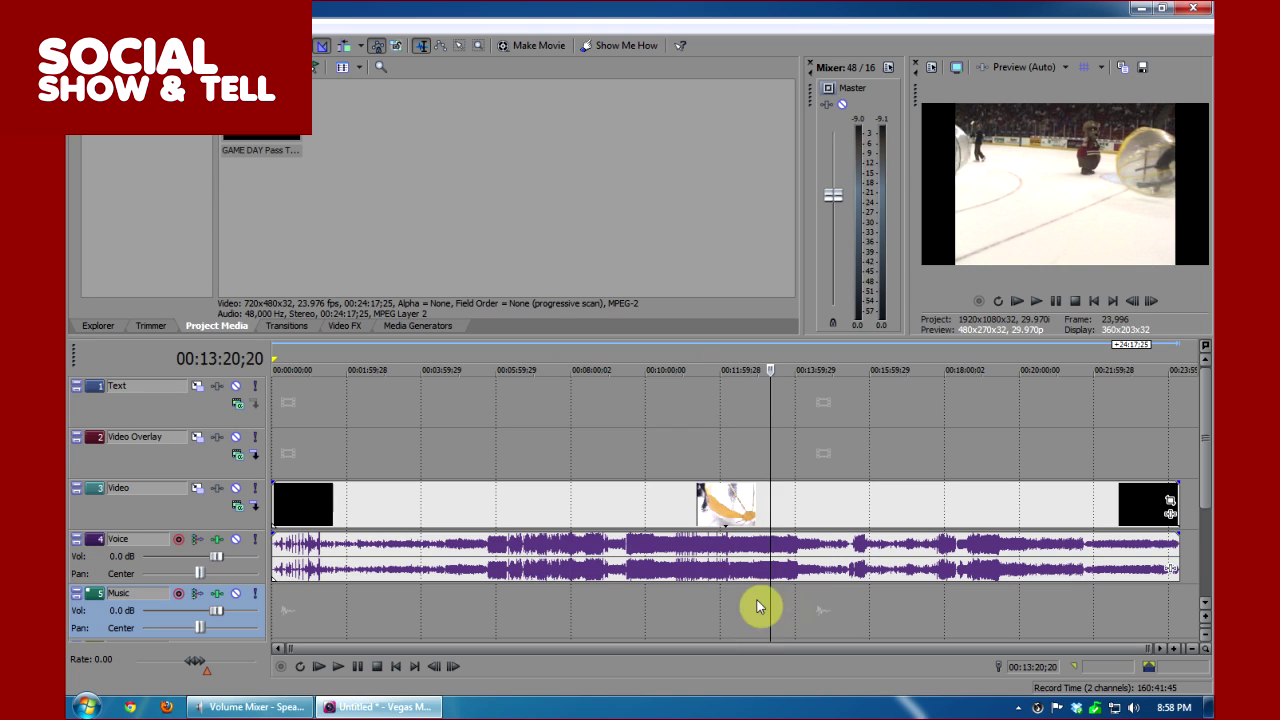
{"action": "left_click", "coordinate": [415, 603]}
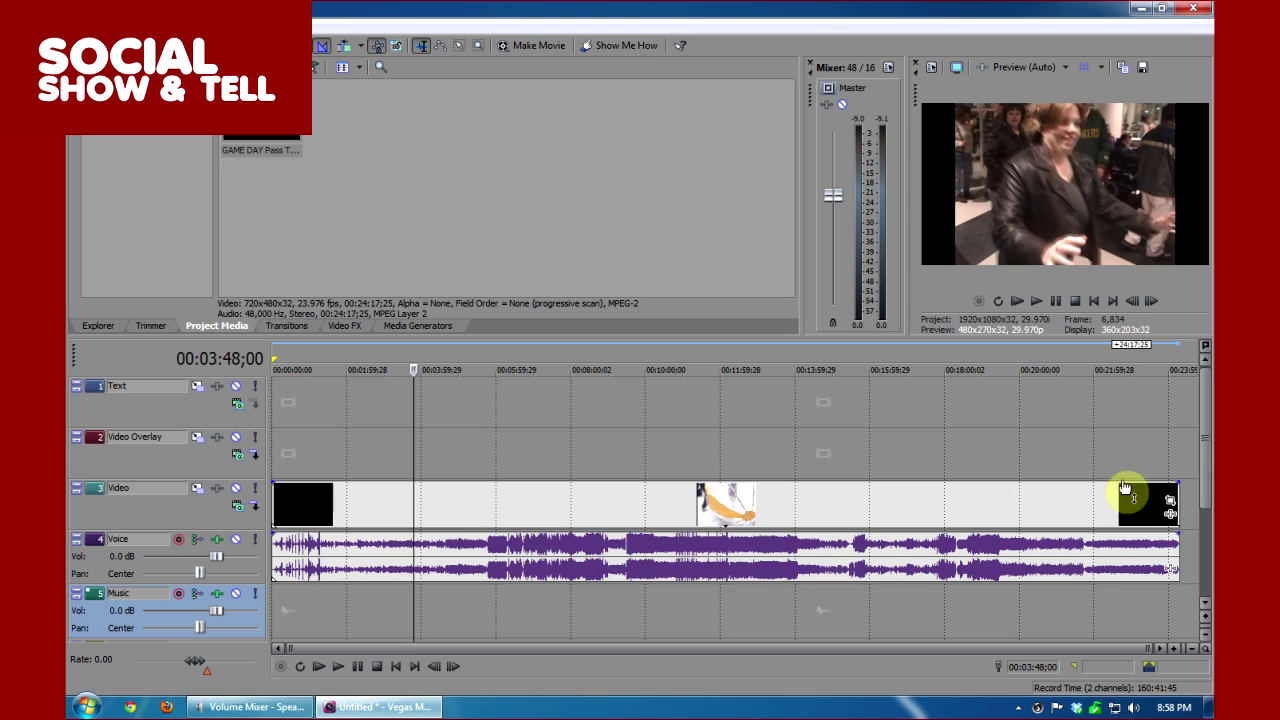
{"action": "left_click_drag", "start_coordinate": [1203, 420], "coordinate": [1205, 455]}
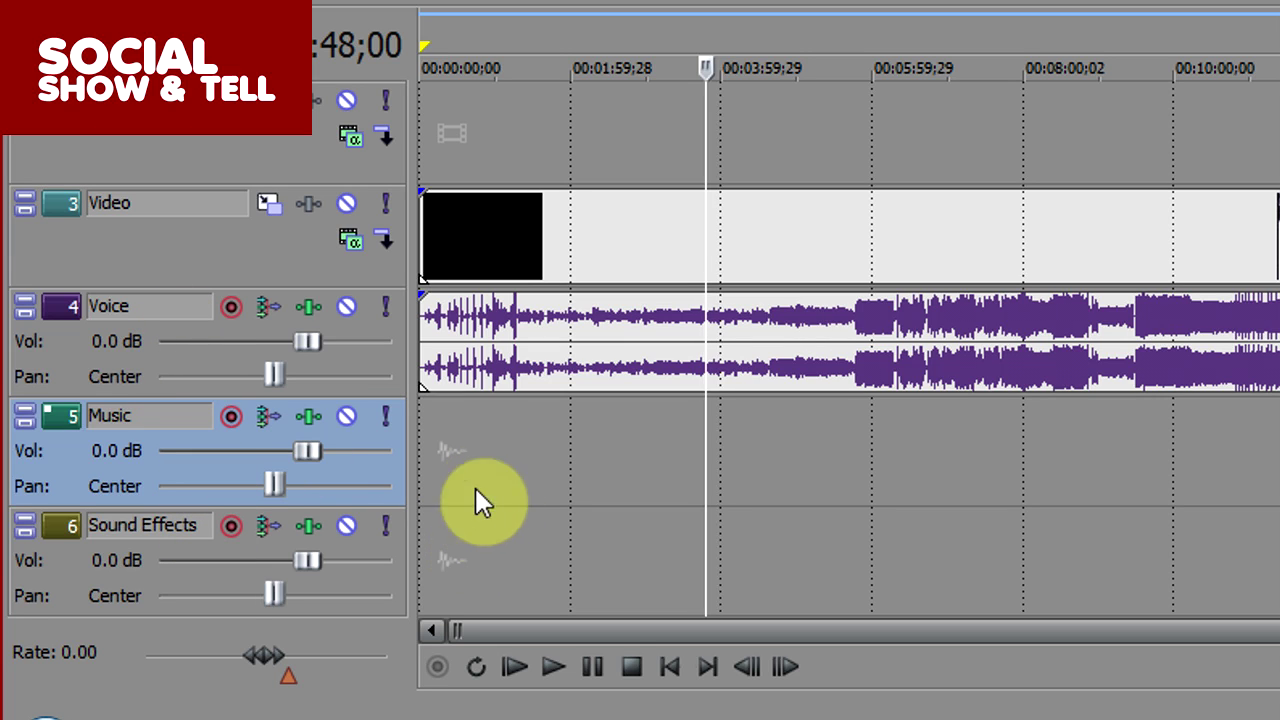
Insert an audio track and move the clip's audio event from Voice to Sound Effects.
{"action": "right_click", "coordinate": [542, 445]}
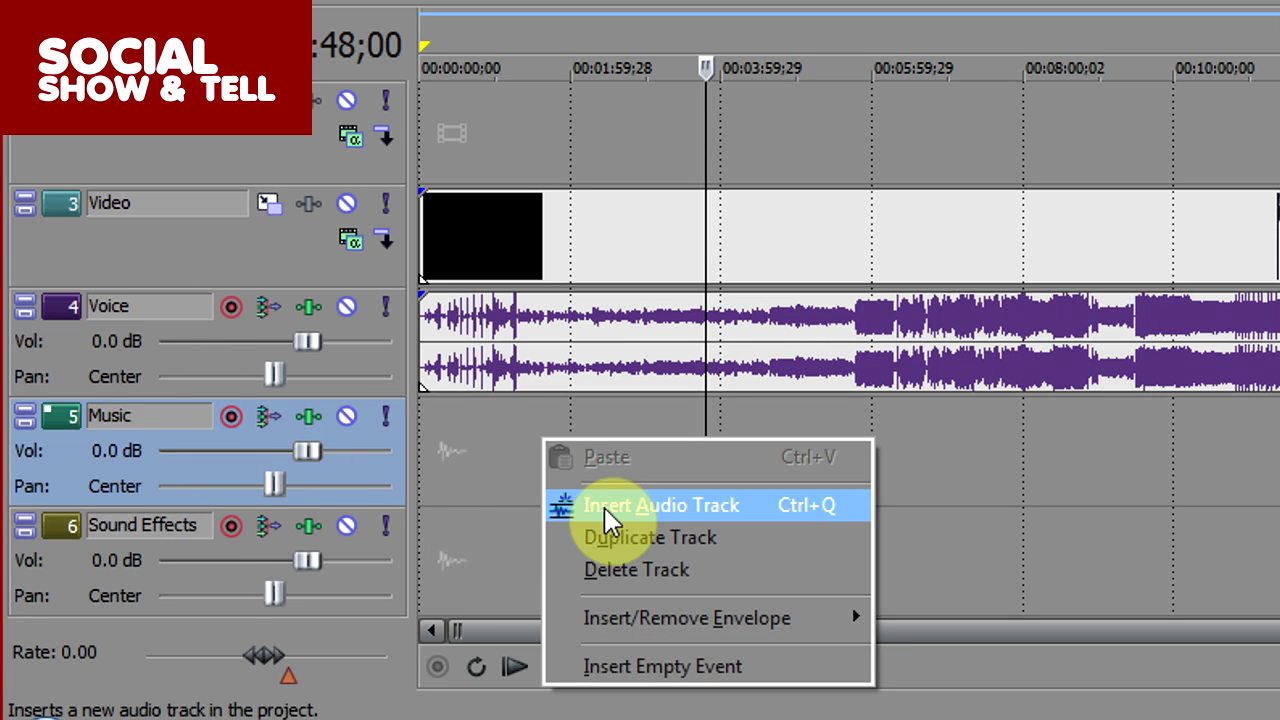
{"action": "left_click", "coordinate": [603, 507]}
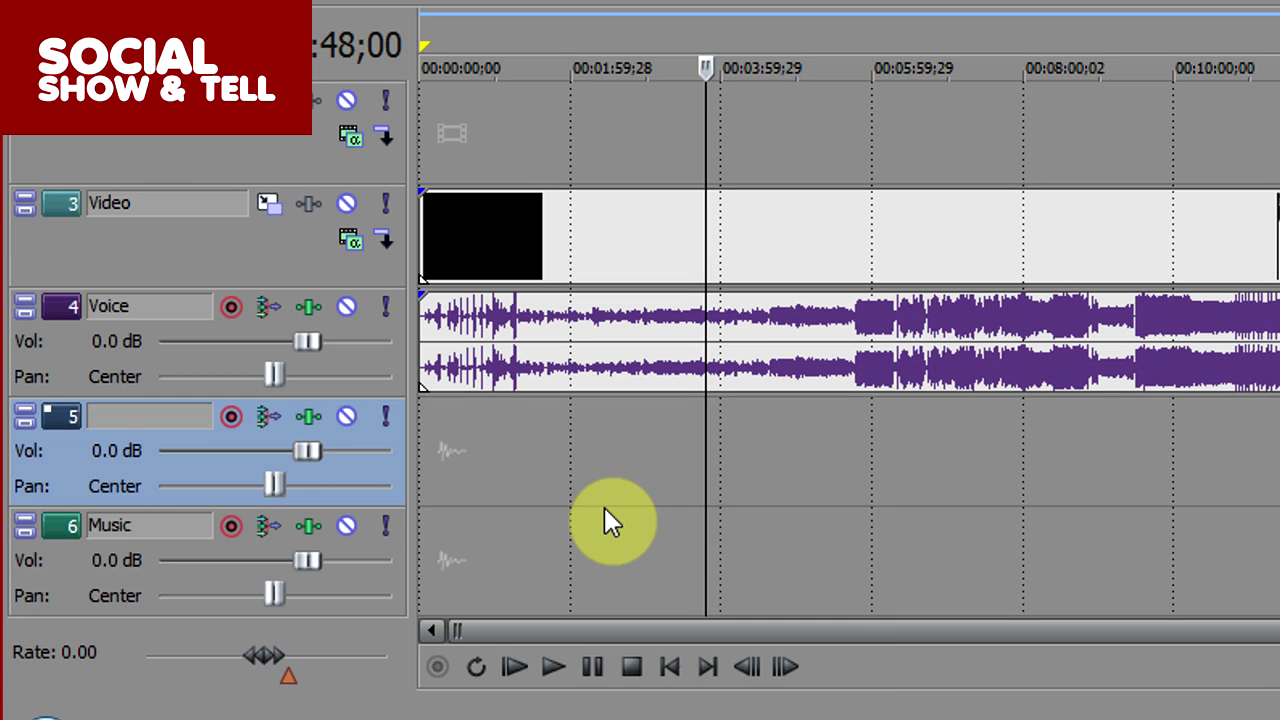
{"action": "right_click", "coordinate": [97, 415]}
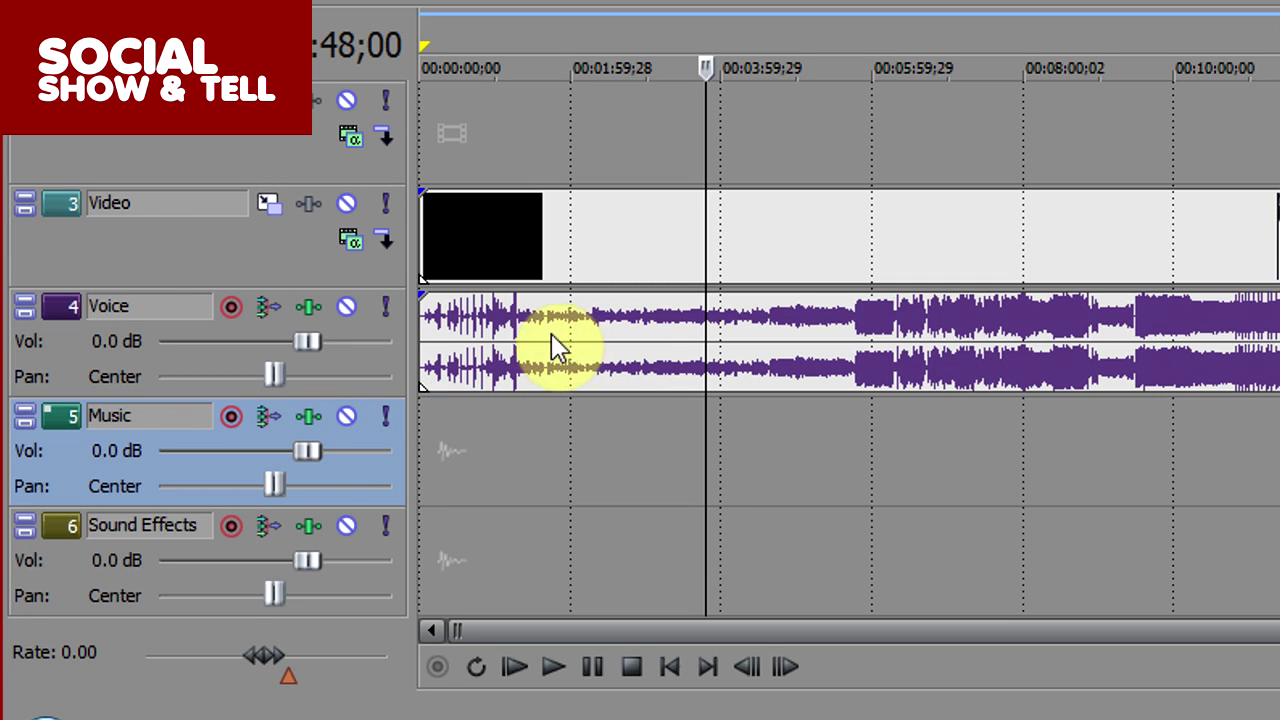
{"action": "left_click", "coordinate": [545, 365]}
{"action": "left_click_drag", "start_coordinate": [527, 516], "coordinate": [525, 550]}
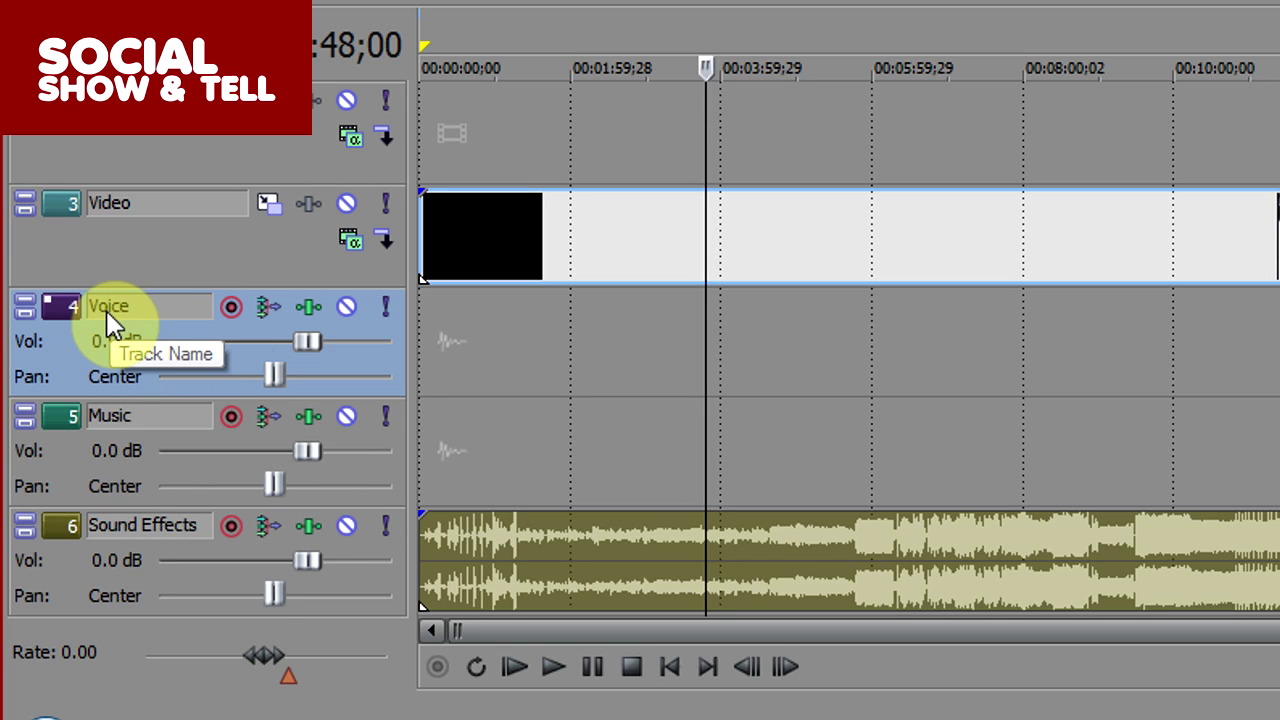
{"action": "left_click", "coordinate": [428, 355]}
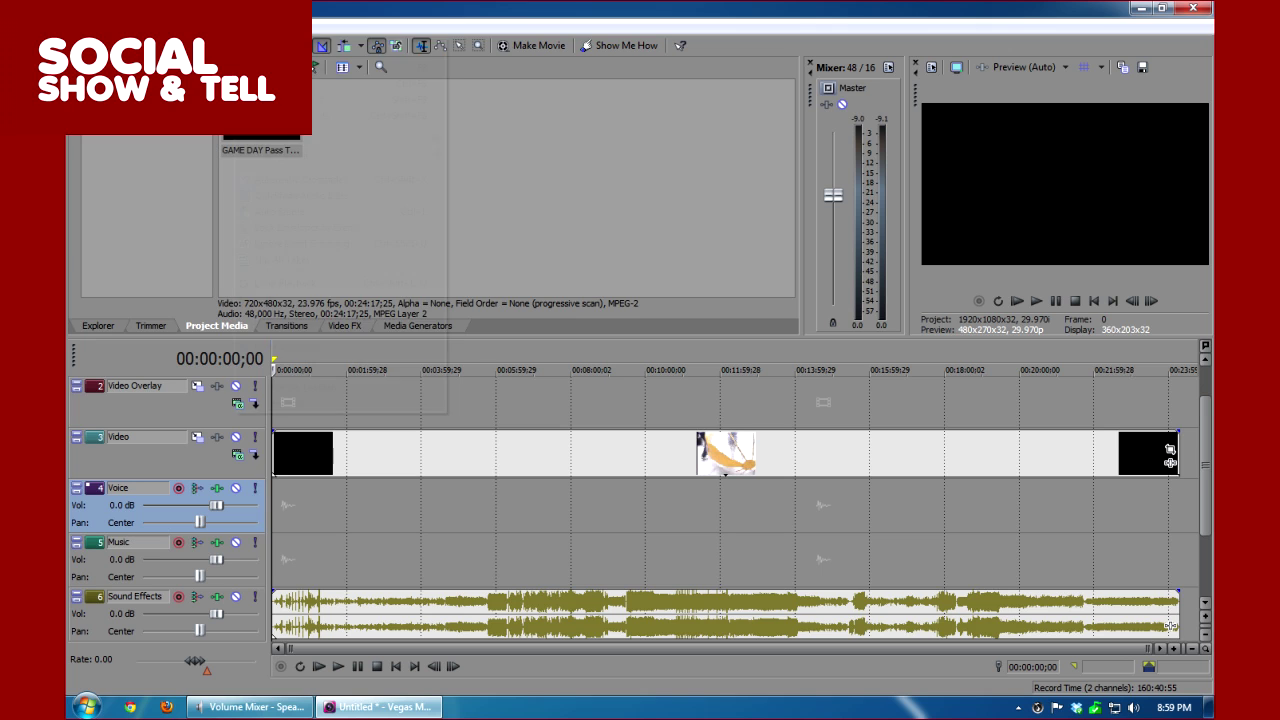
In Preferences > Audio Device, set the device type to Windows Classic Wave Driver and apply.
{"action": "left_click", "coordinate": [270, 10]}
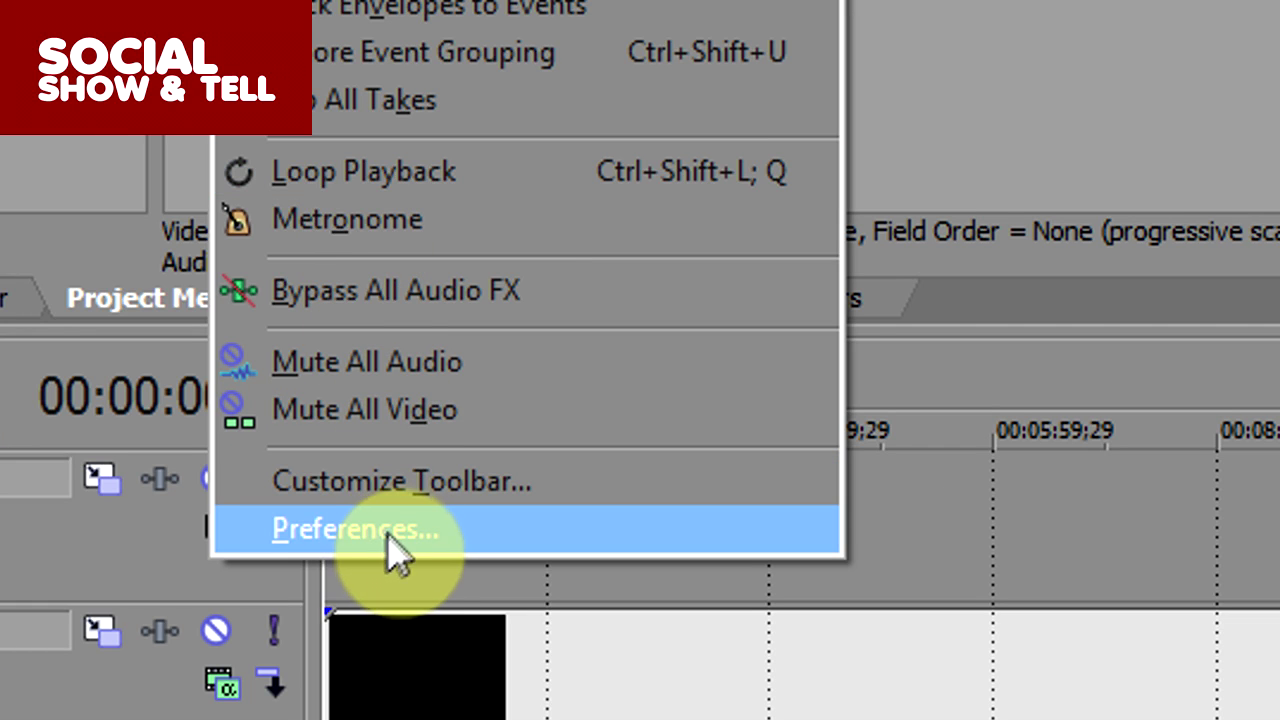
{"action": "left_click", "coordinate": [385, 533]}
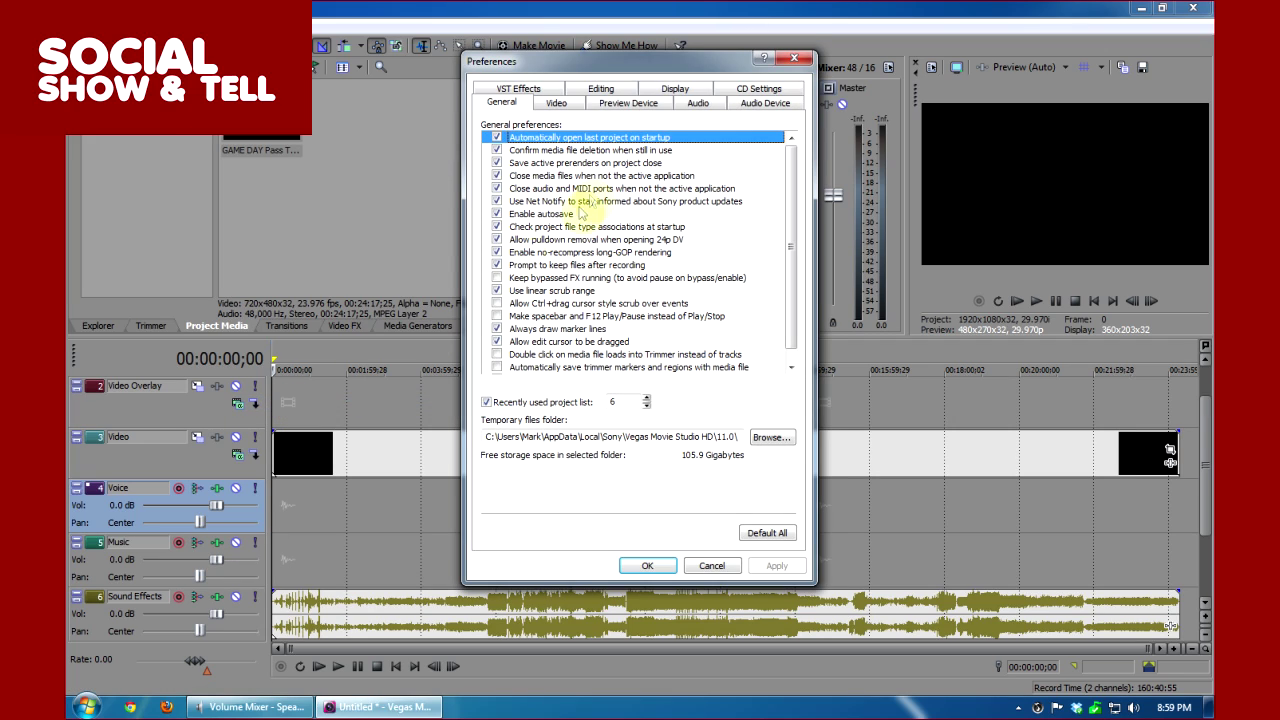
{"action": "left_click", "coordinate": [769, 108]}
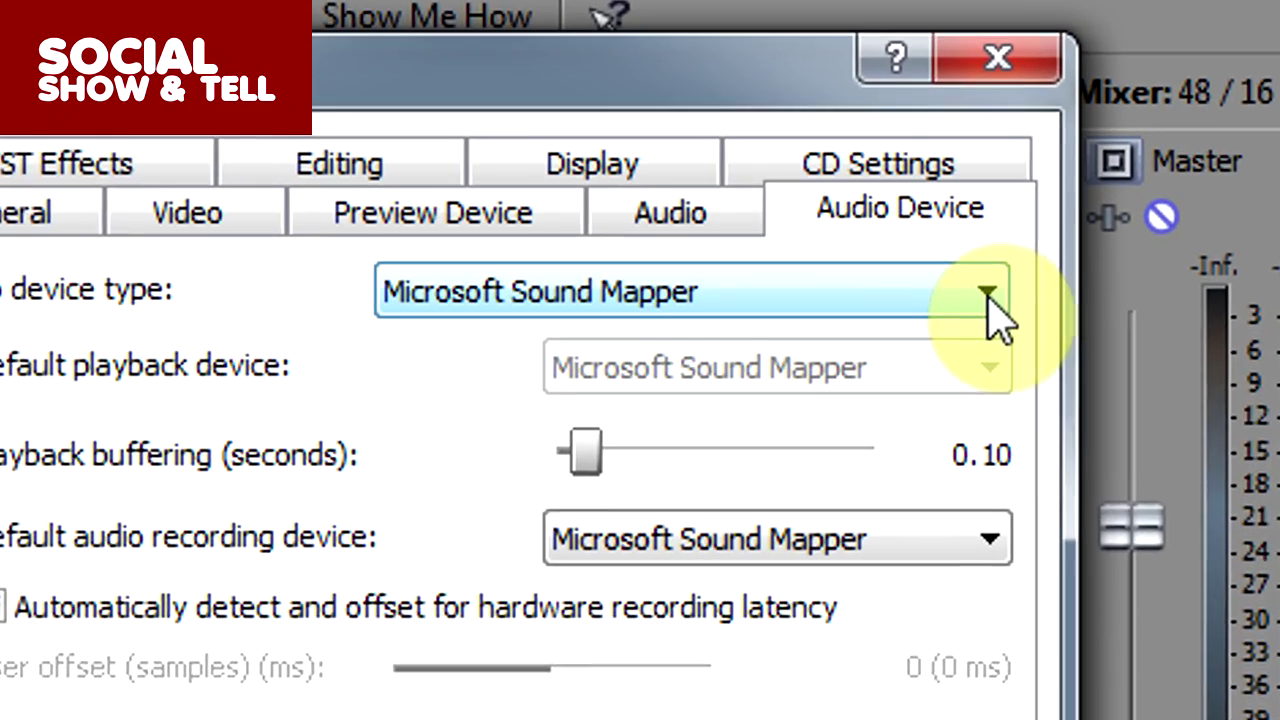
{"action": "left_click", "coordinate": [926, 246]}
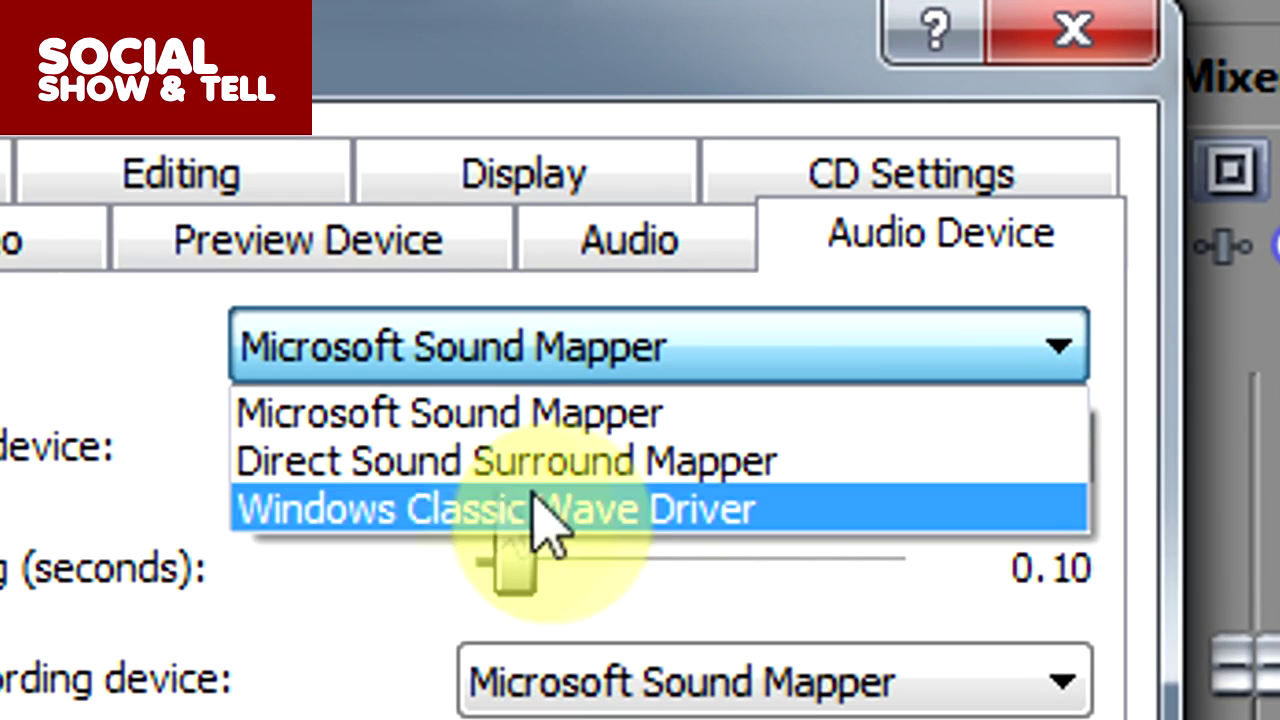
{"action": "left_click", "coordinate": [702, 512]}
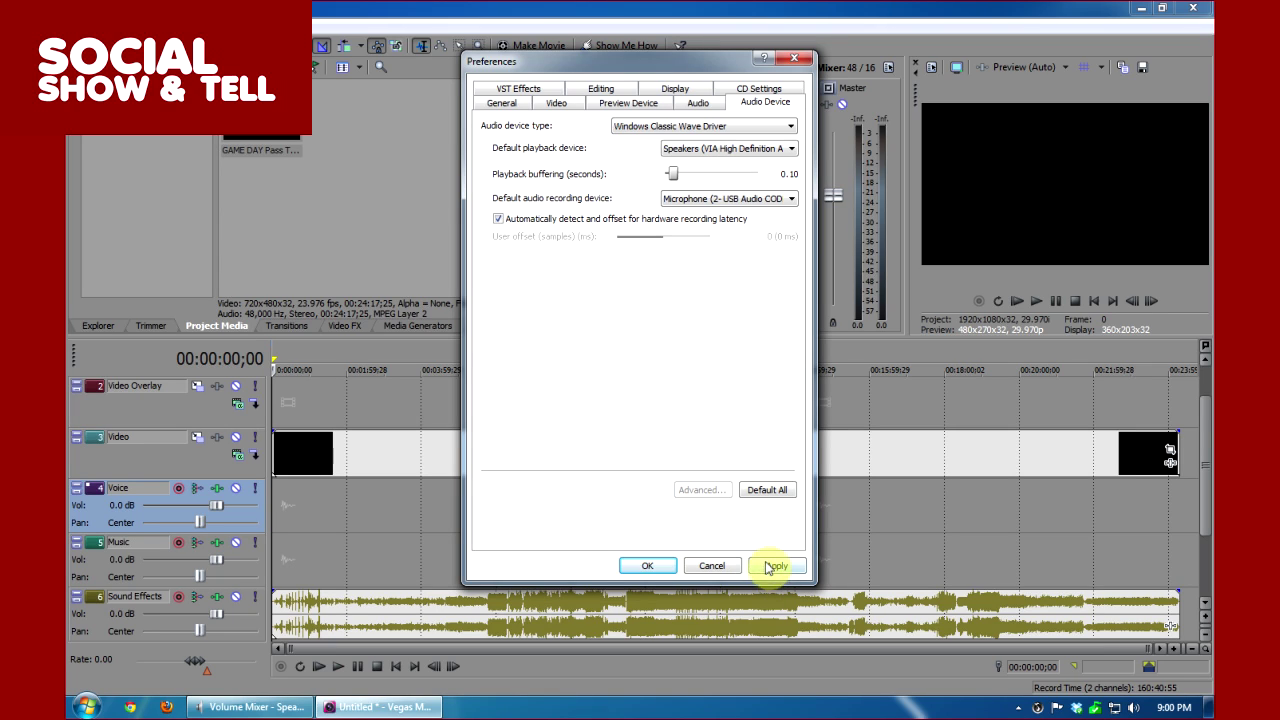
{"action": "left_click", "coordinate": [647, 565]}
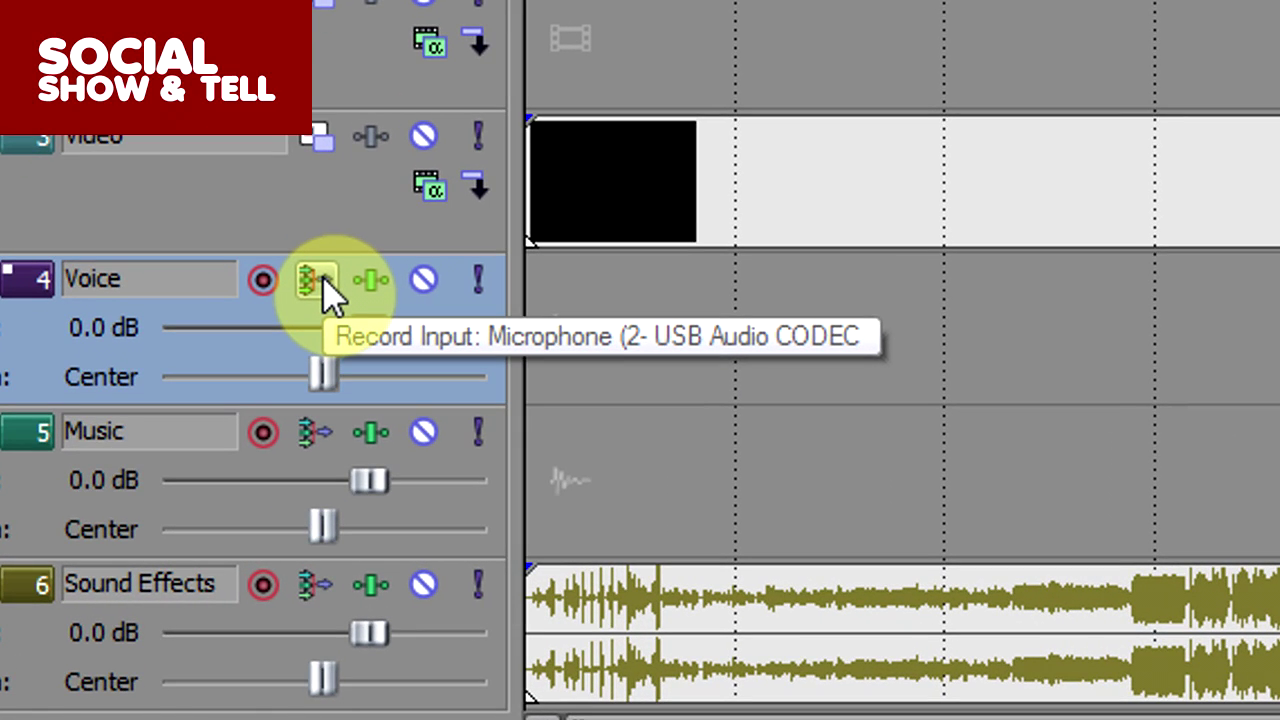
{"action": "left_click", "coordinate": [322, 283]}
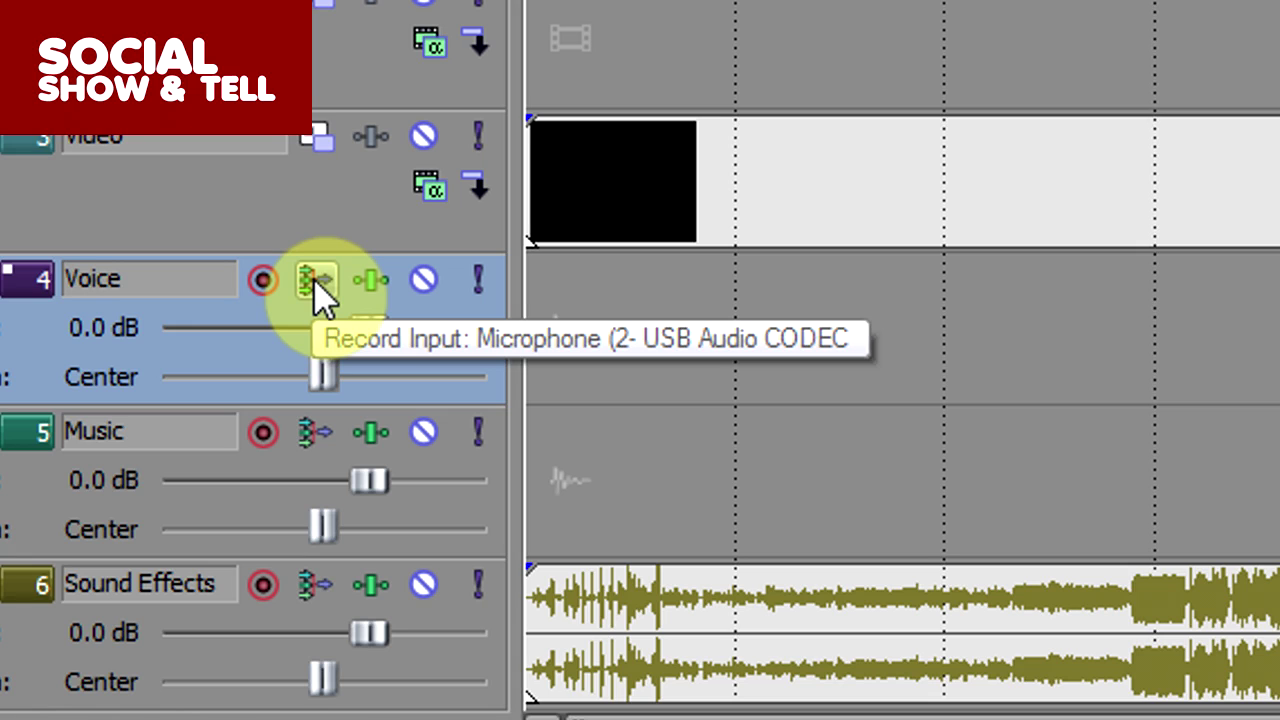
{"action": "left_click", "coordinate": [316, 283]}
{"action": "mouse_move", "coordinate": [325, 342]}
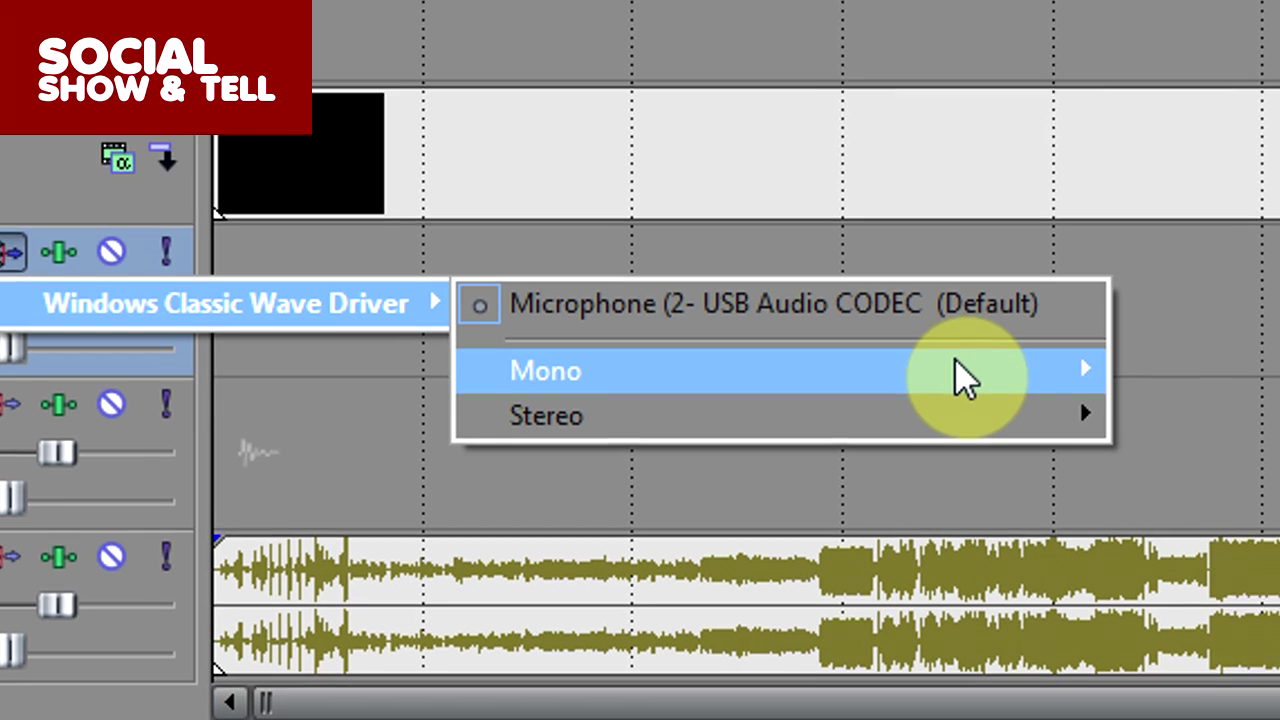
{"action": "mouse_move", "coordinate": [1018, 376]}
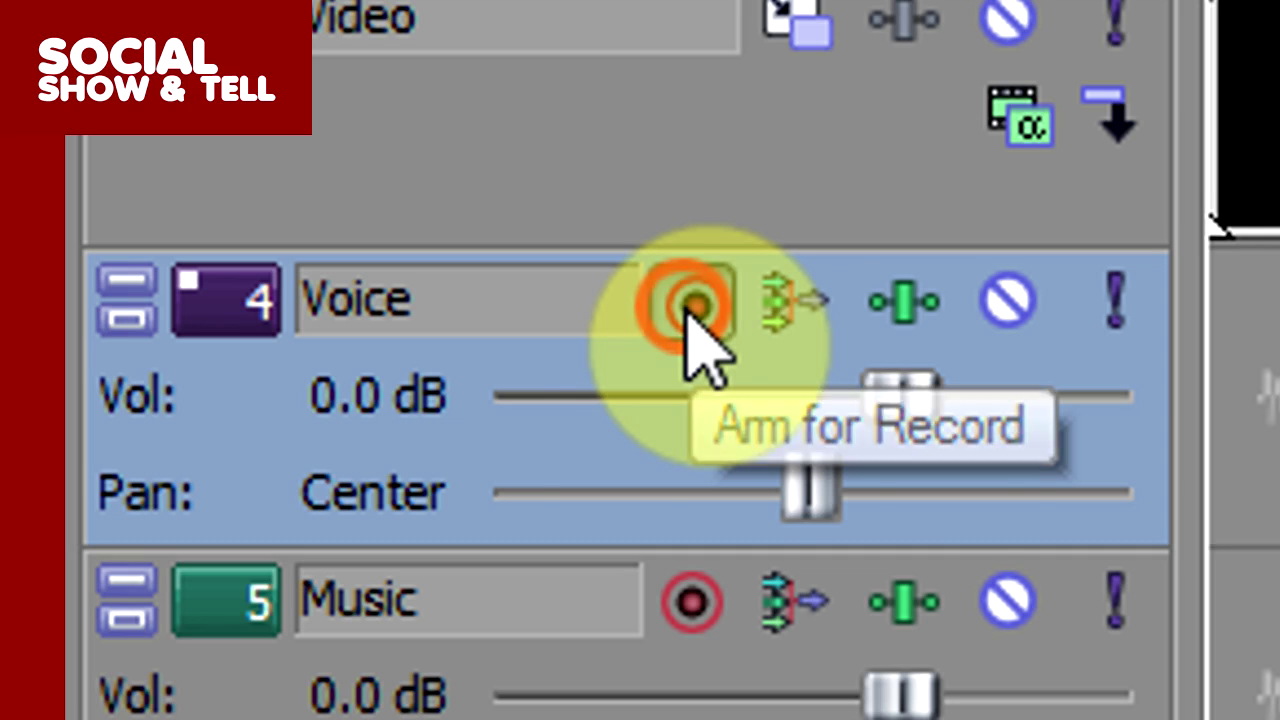
{"action": "left_click", "coordinate": [690, 305]}
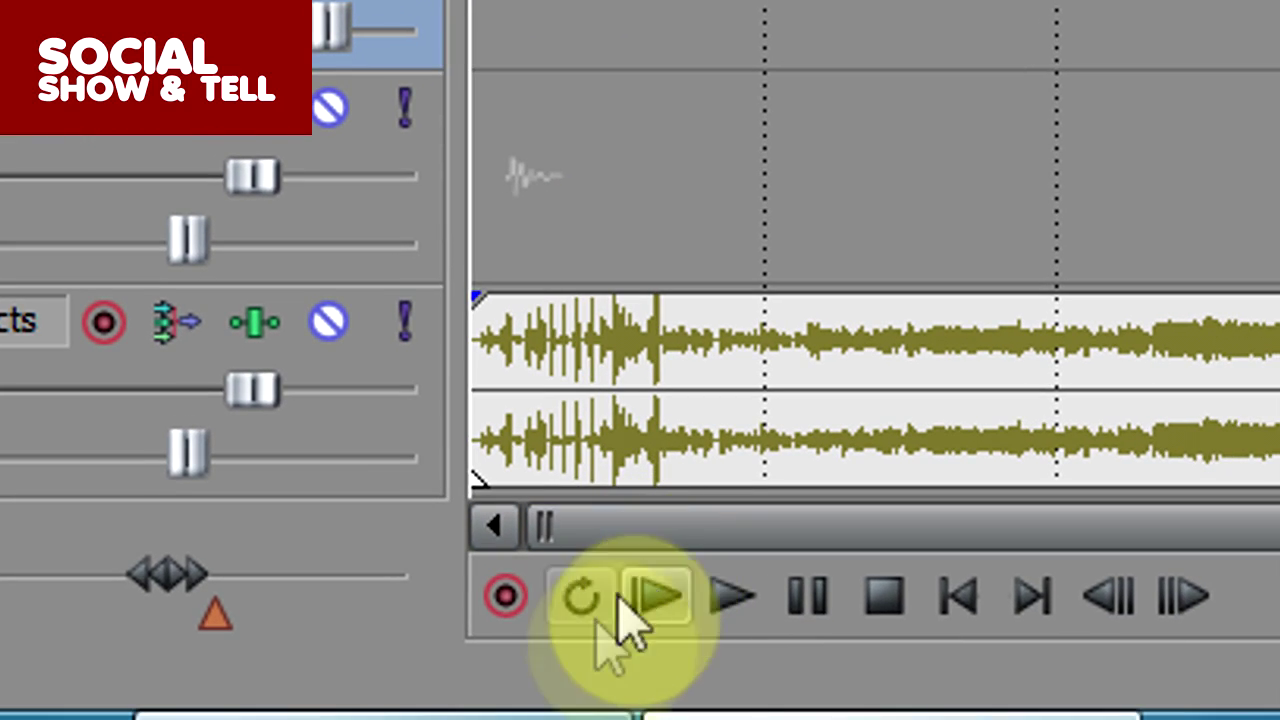
Record the spoken narration onto the Voice track, then stop the recording.
{"action": "left_click", "coordinate": [508, 598]}
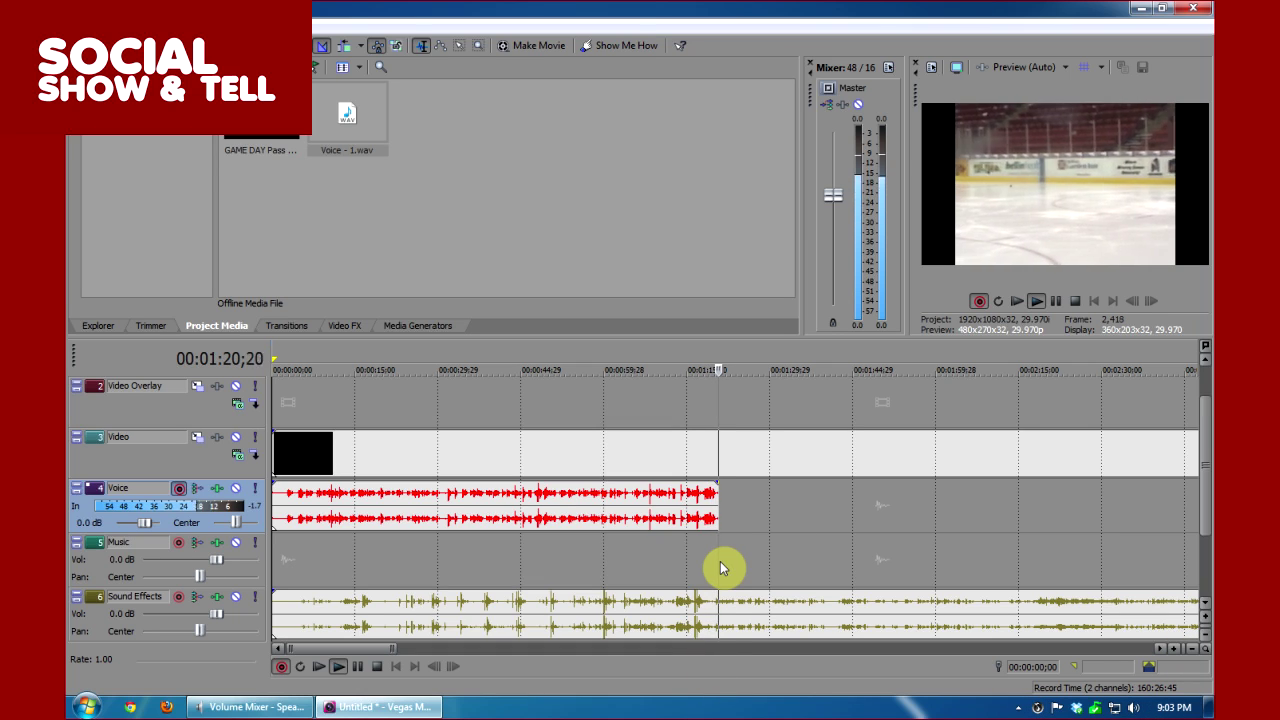
{"action": "left_click", "coordinate": [377, 672]}
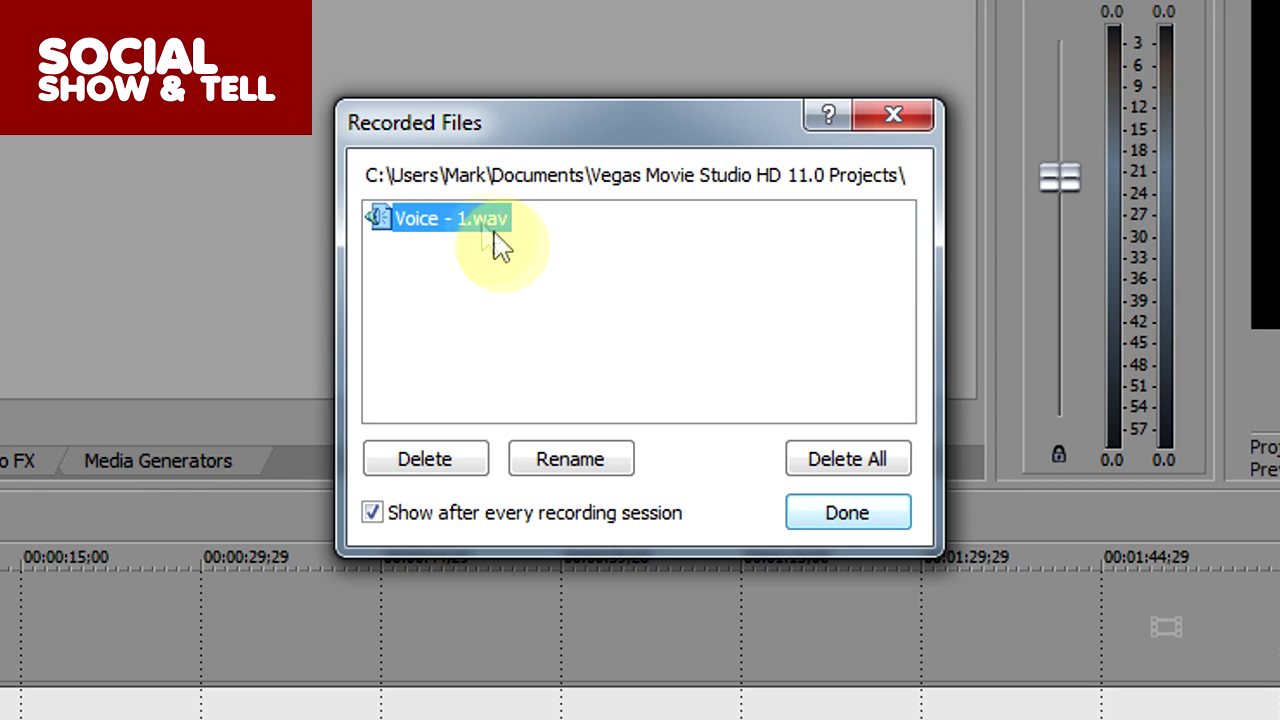
Accept Voice - 1.wav in the Recorded Files dialog with Done.
{"action": "left_click", "coordinate": [843, 514]}
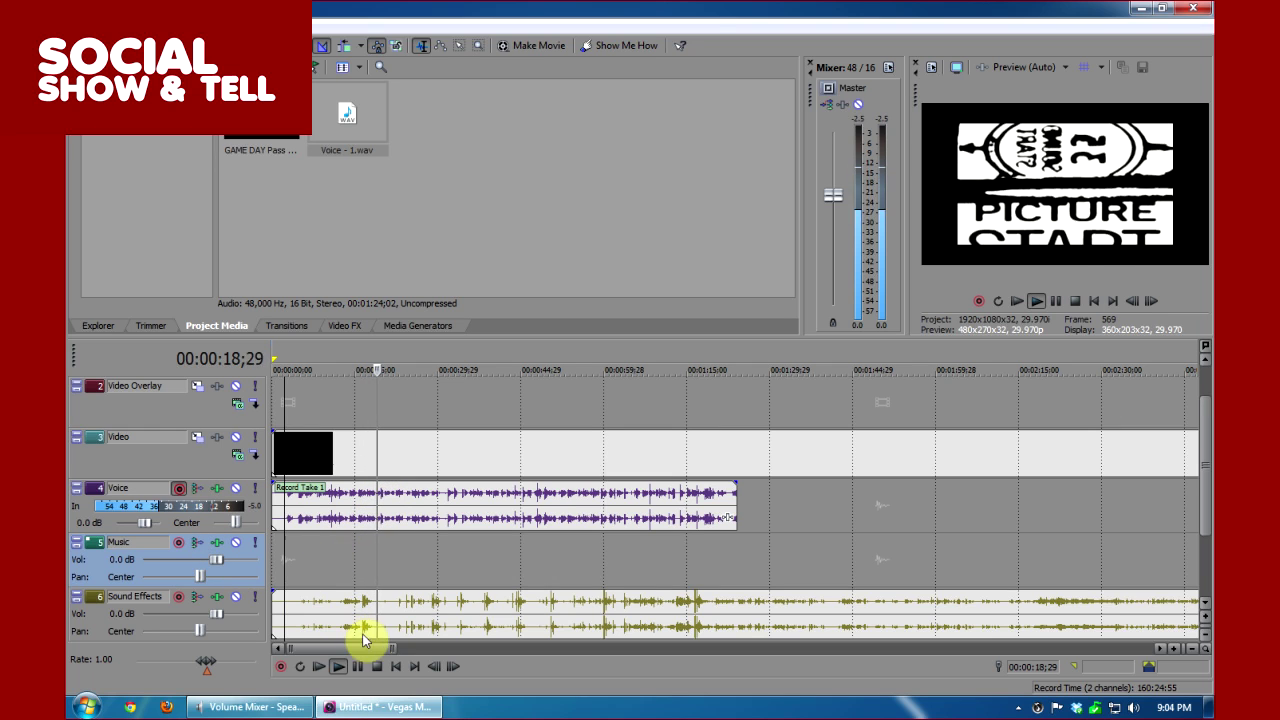
Stop playback, apply Switches > Normalize to Record Take 1, and move playback to 00:00:07;15.
{"action": "left_click", "coordinate": [376, 668]}
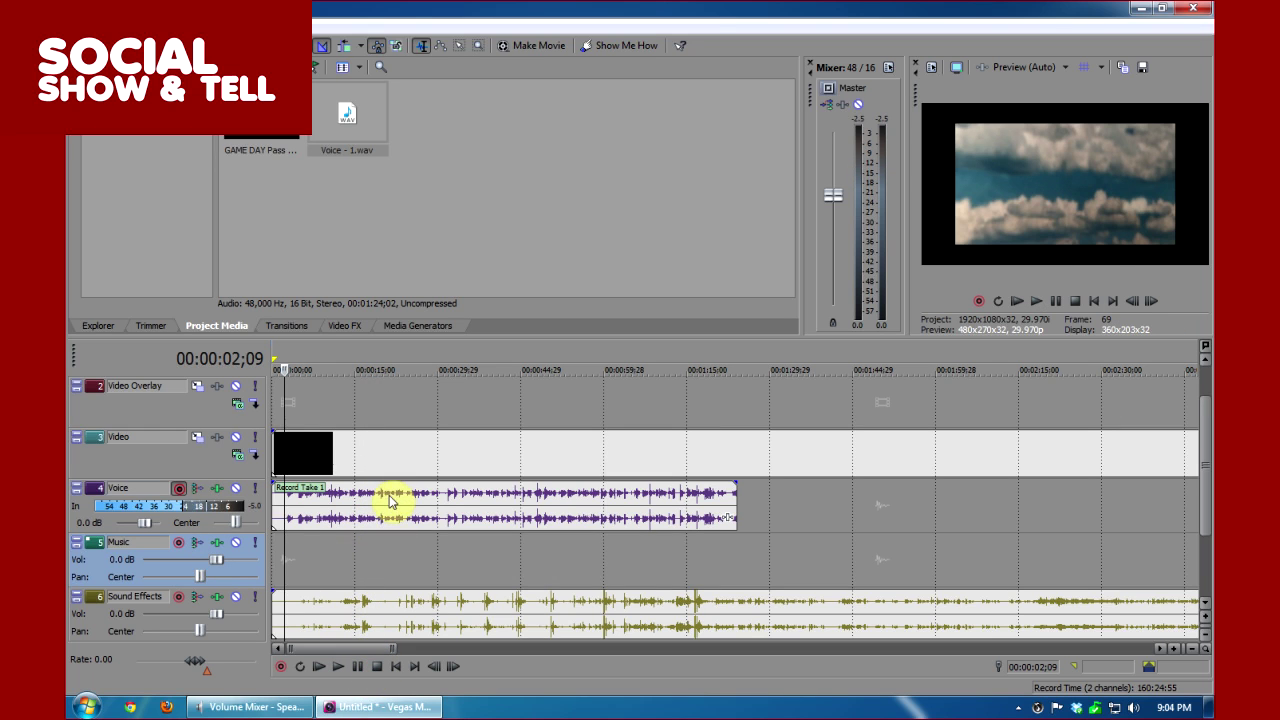
{"action": "right_click", "coordinate": [391, 500]}
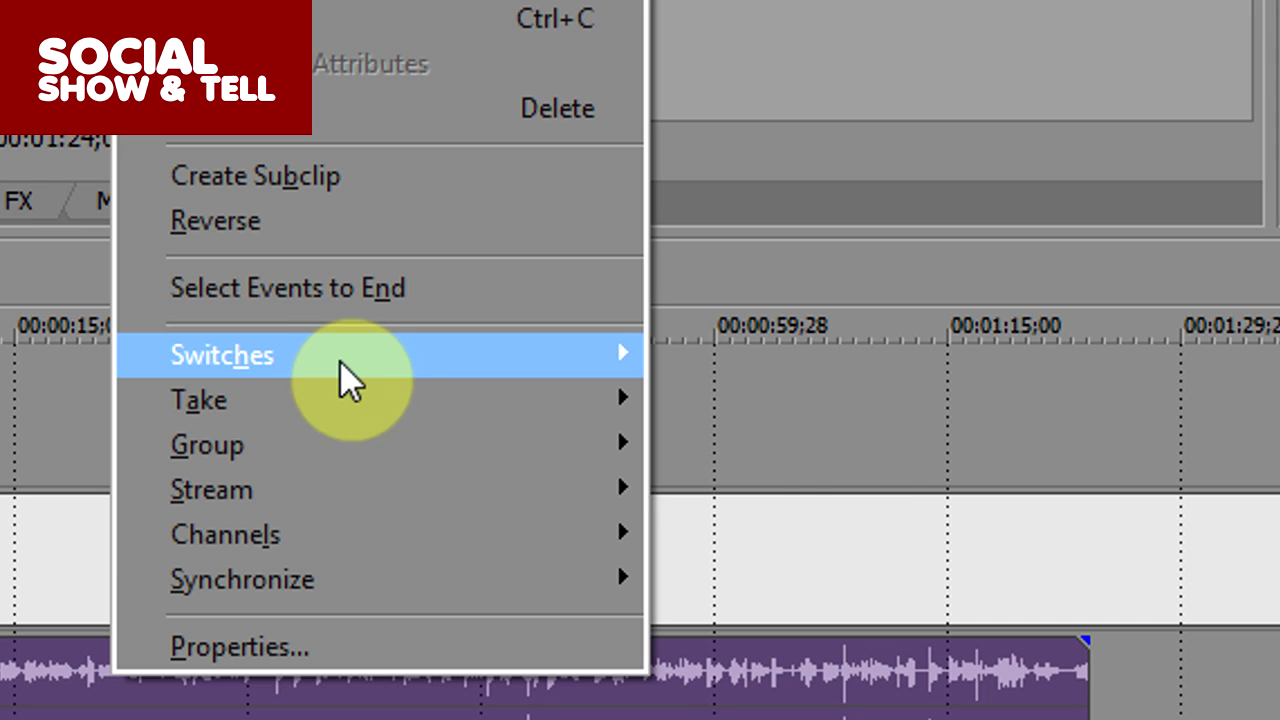
{"action": "mouse_move", "coordinate": [475, 380]}
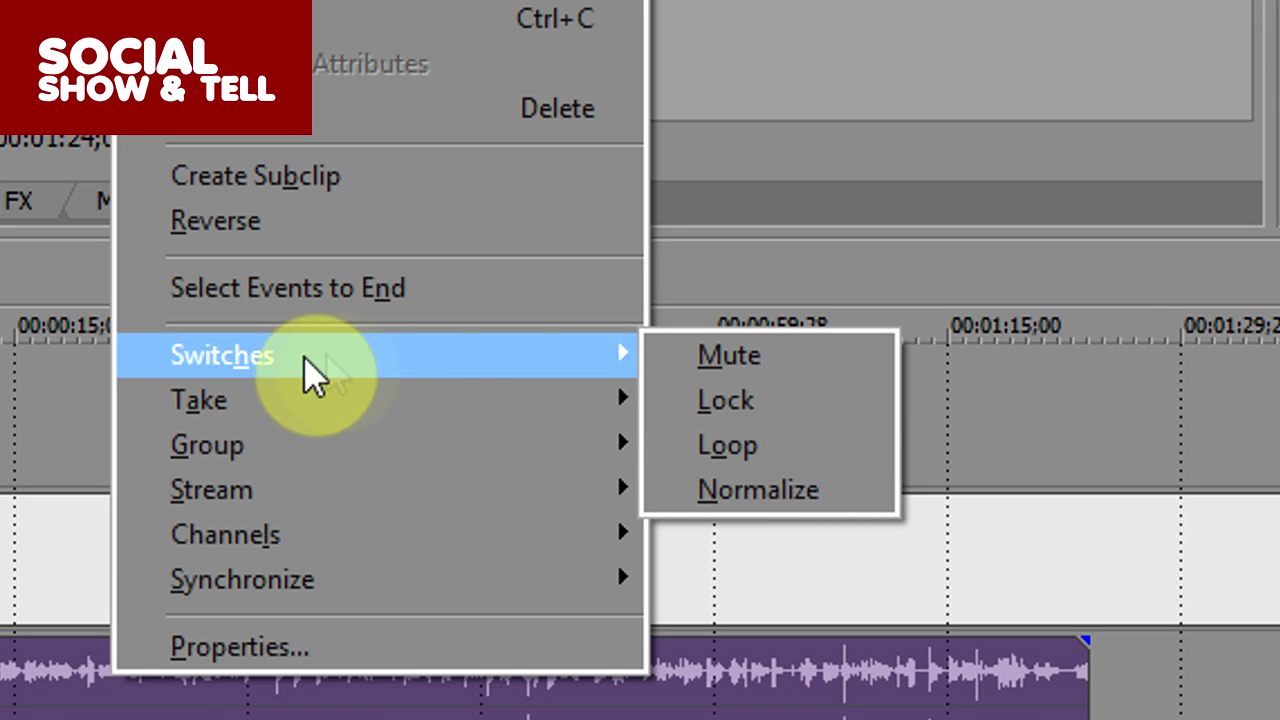
{"action": "left_click", "coordinate": [720, 490]}
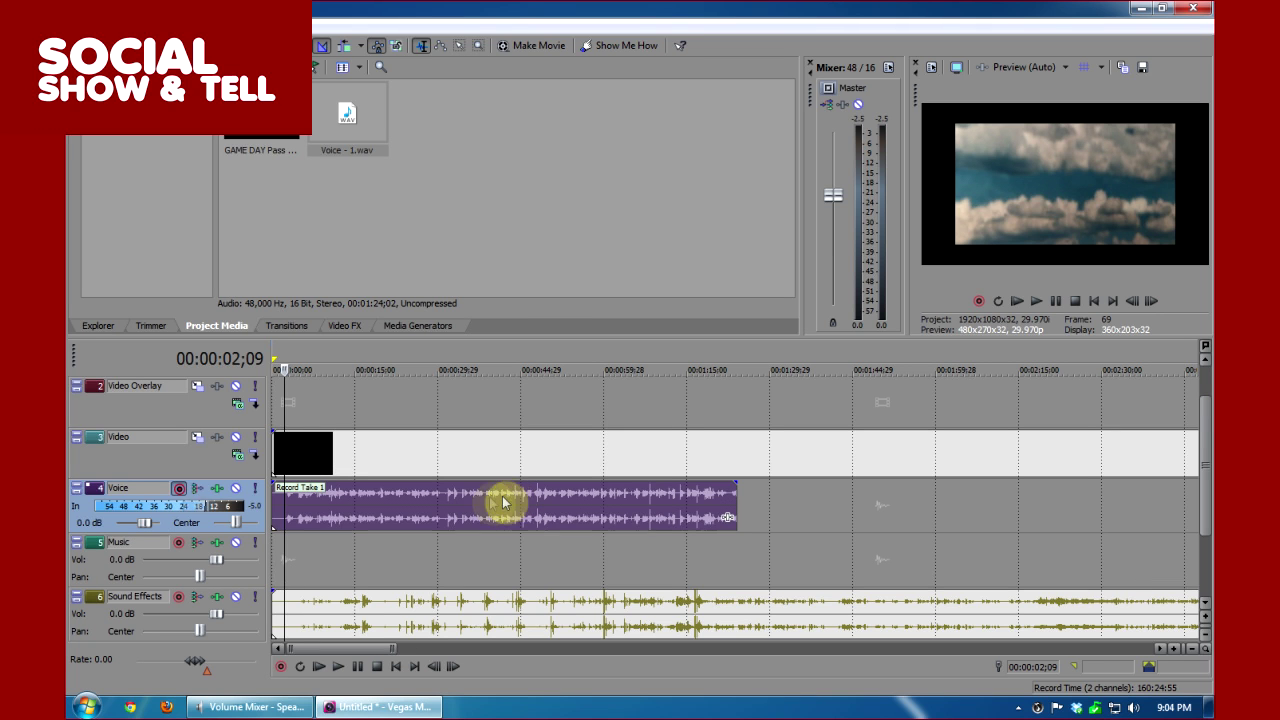
{"action": "right_click", "coordinate": [491, 497]}
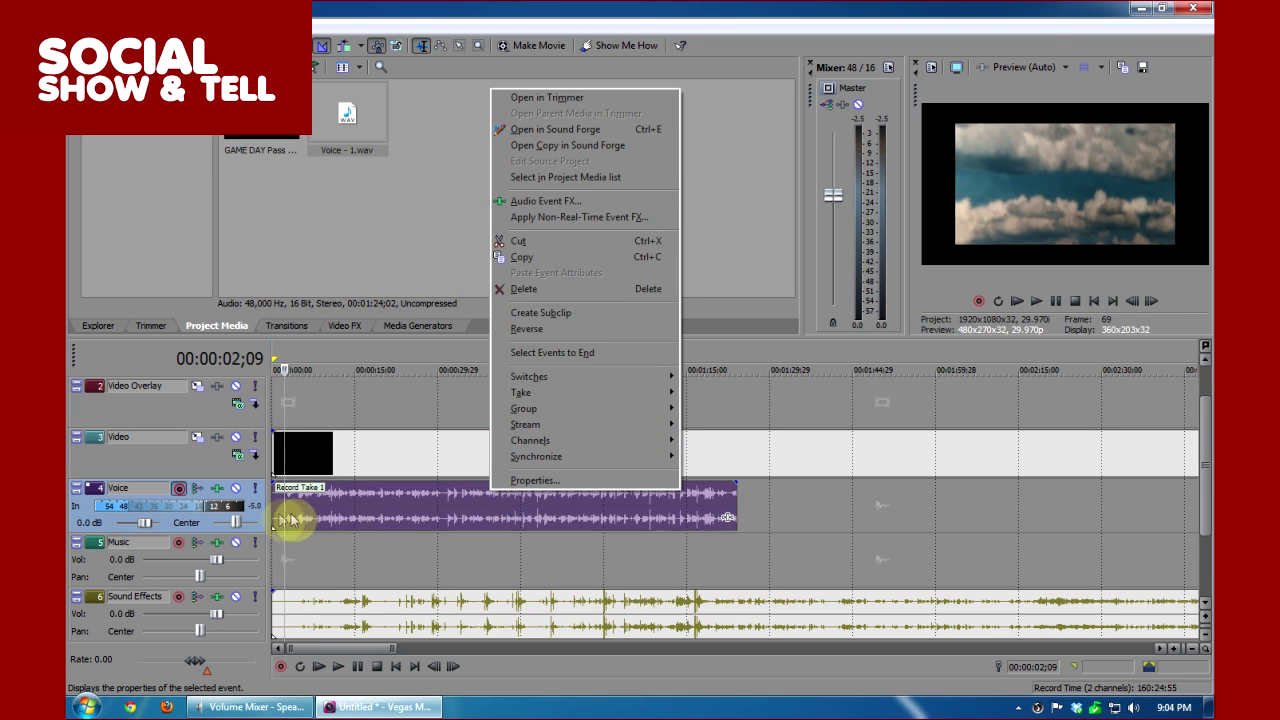
{"action": "left_click", "coordinate": [333, 522]}
{"action": "left_click", "coordinate": [313, 520]}
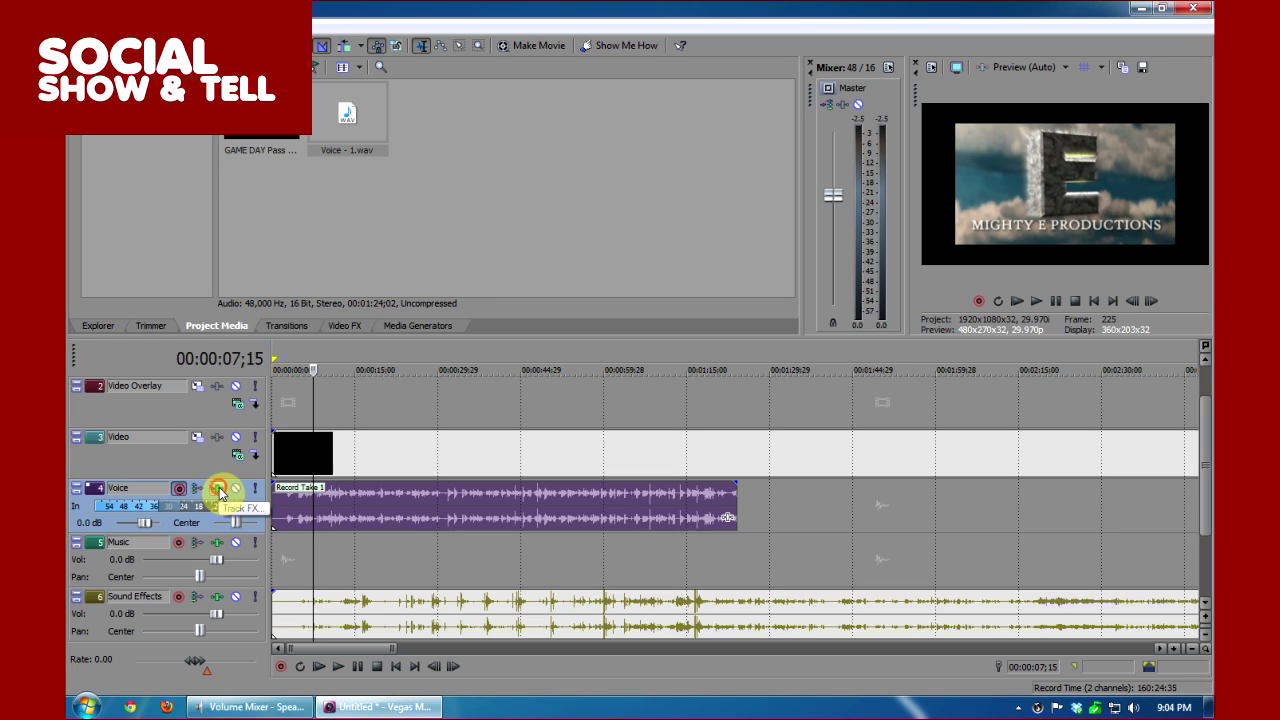
Add Wave Hammer from the All plug-ins list to the Voice track's FX chain and confirm.
{"action": "left_click", "coordinate": [220, 490]}
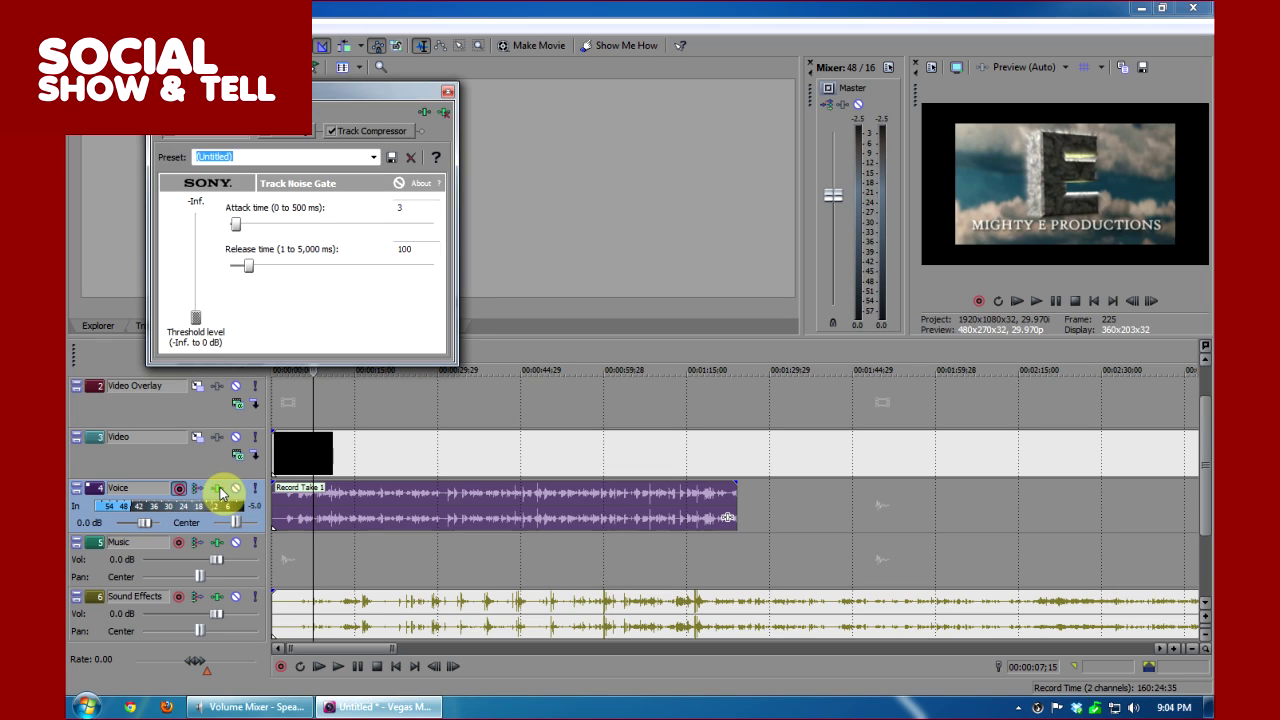
{"action": "left_click", "coordinate": [427, 114]}
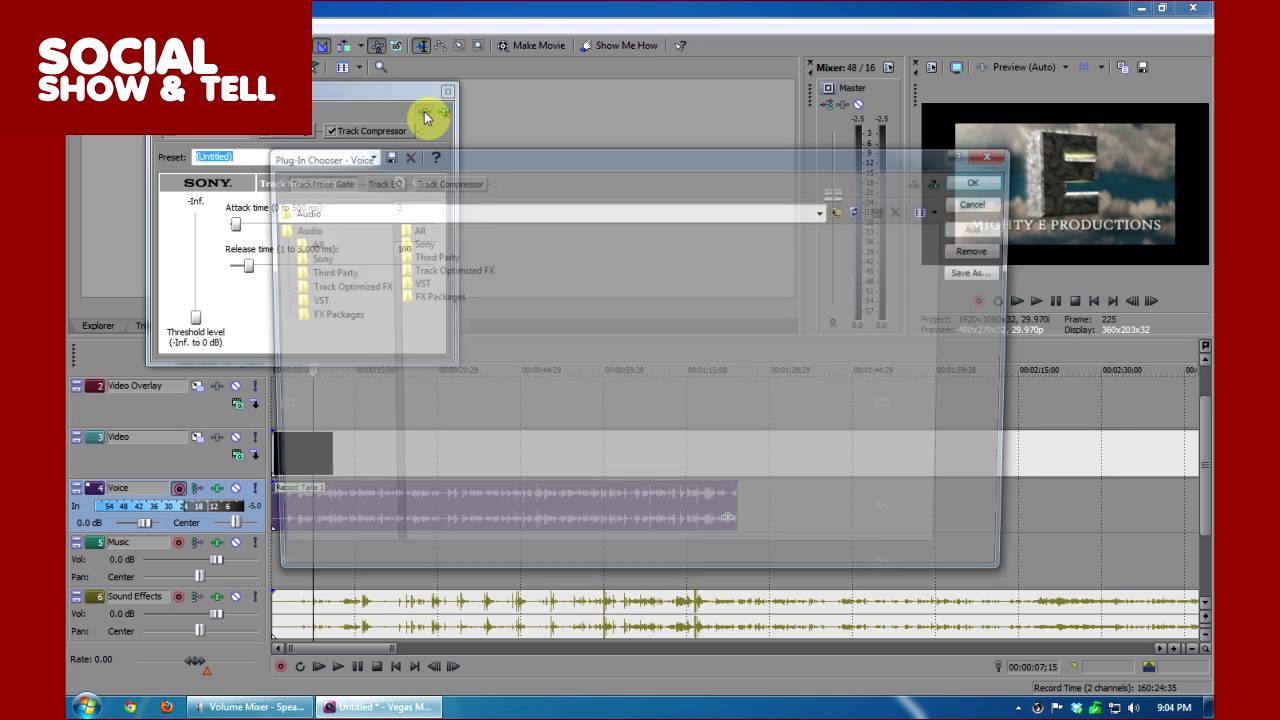
{"action": "double_click", "coordinate": [410, 233]}
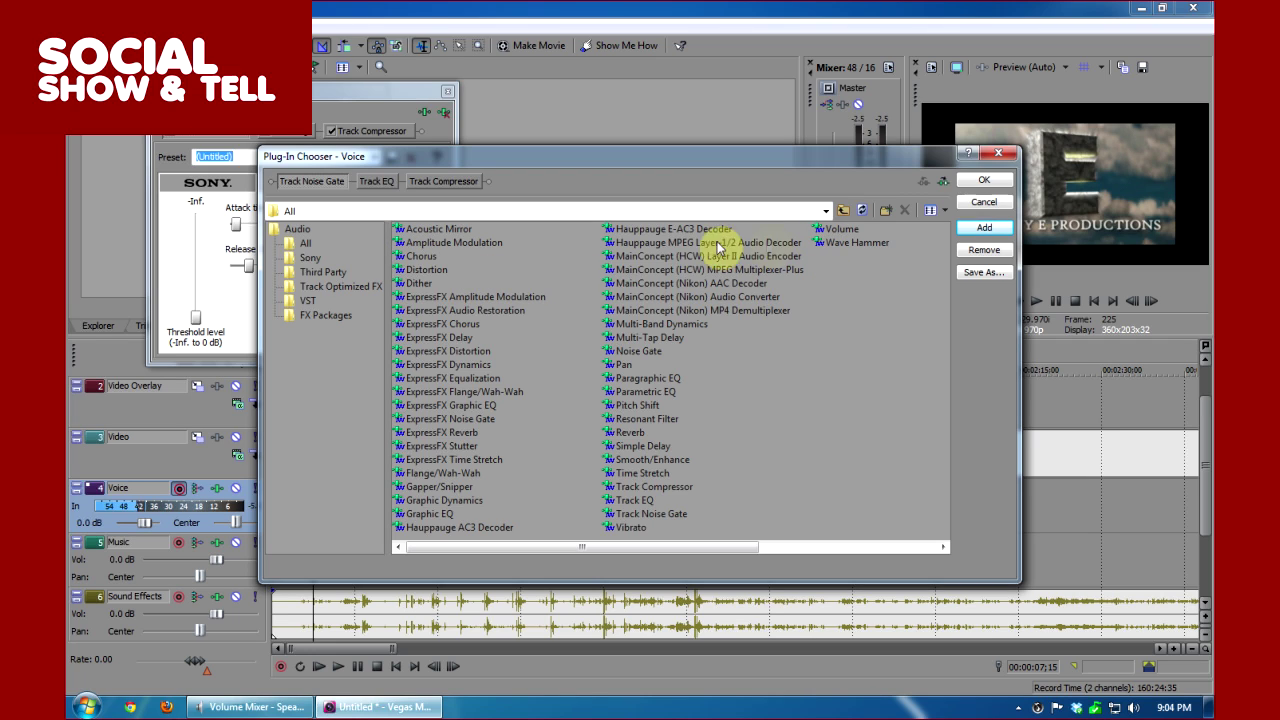
{"action": "double_click", "coordinate": [824, 245]}
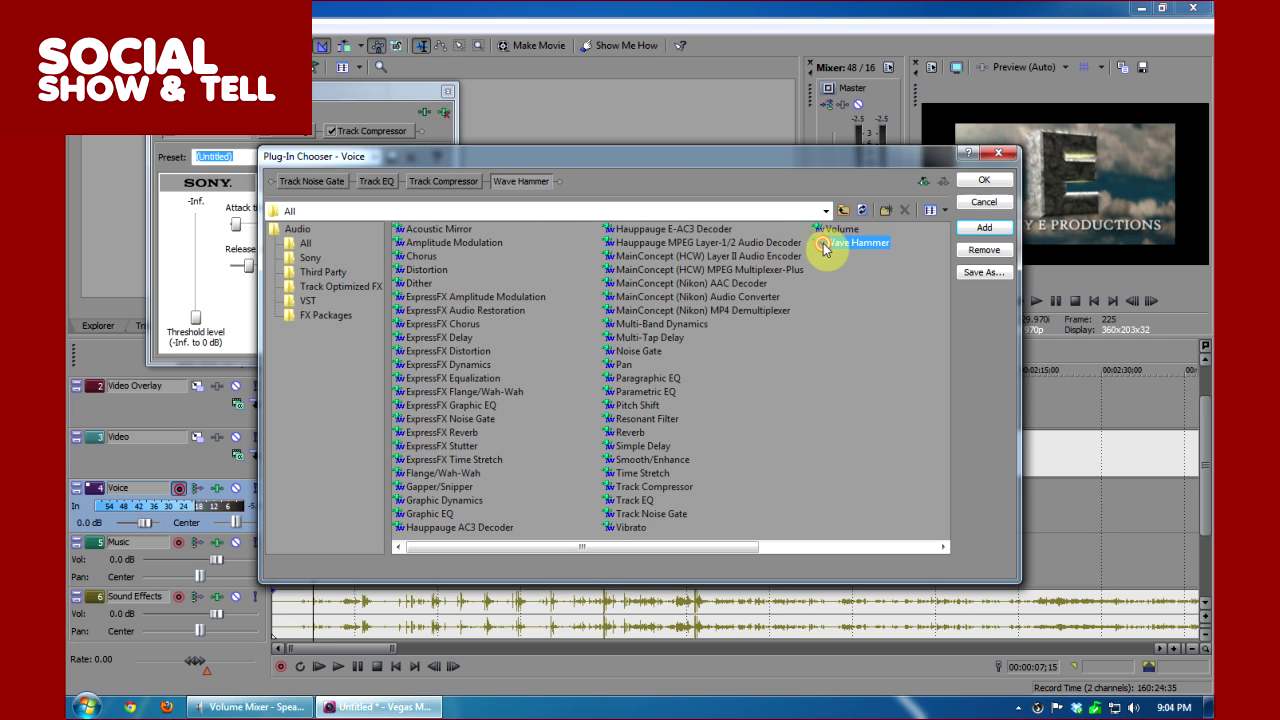
{"action": "left_click", "coordinate": [984, 179]}
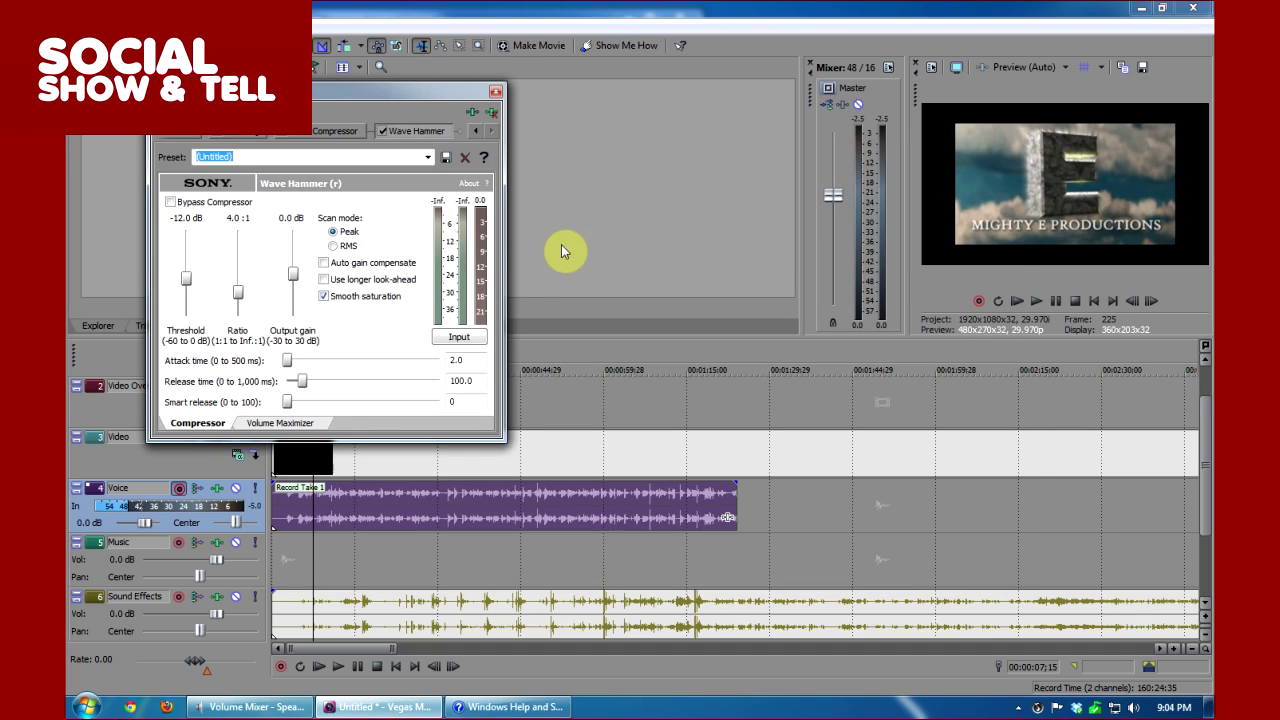
Apply the [Sys] Smooth compression Wave Hammer preset, close the plug-in, and dismiss Windows Help.
{"action": "key", "text": "F1"}
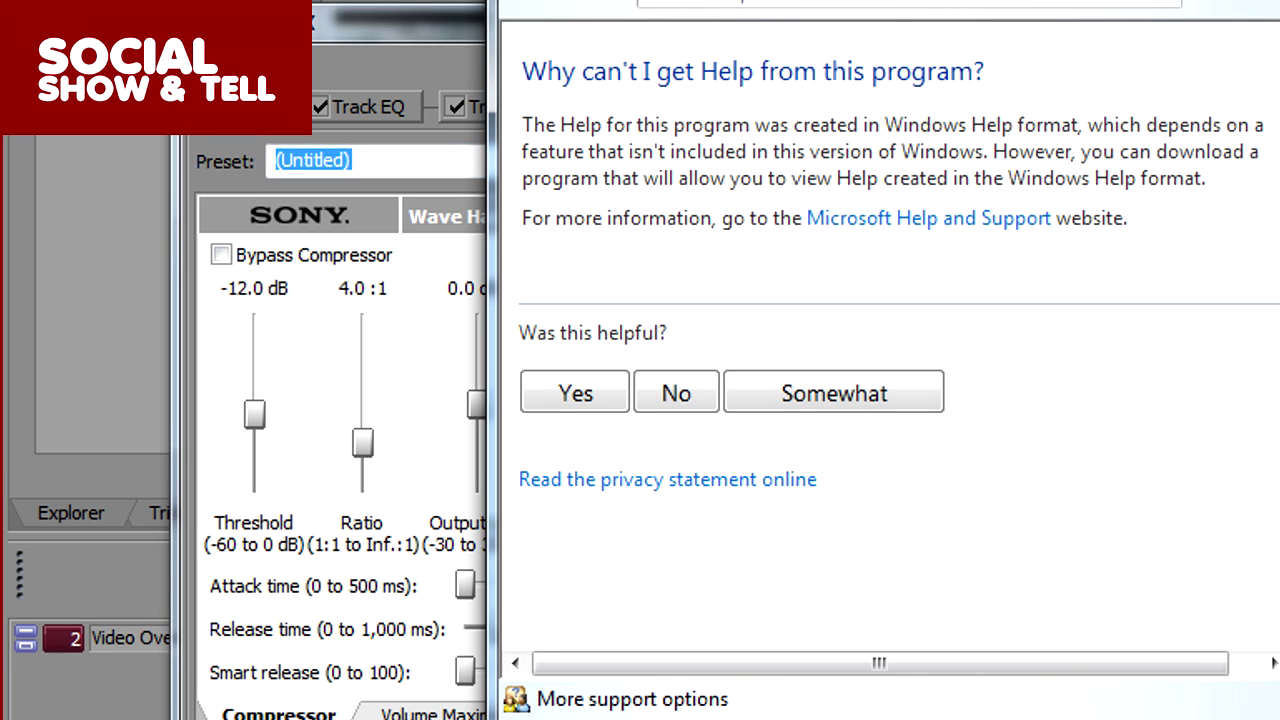
{"action": "key", "text": "alt+F4"}
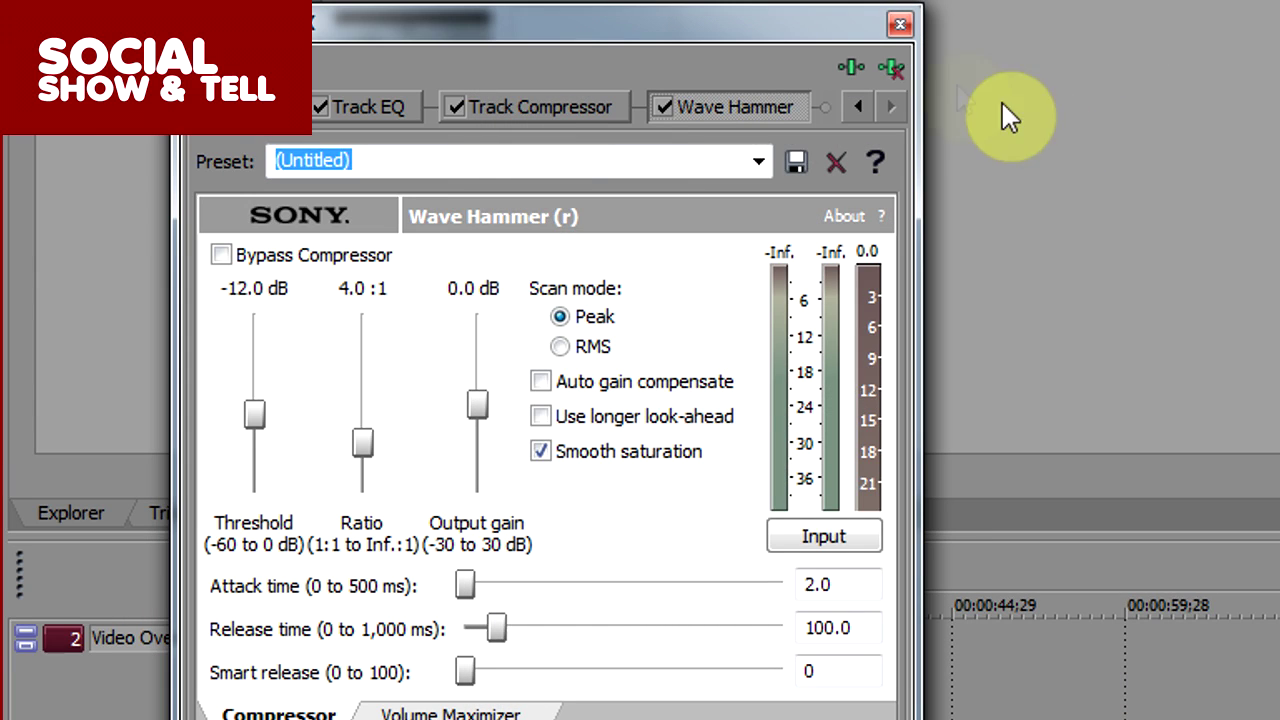
{"action": "left_click", "coordinate": [760, 163]}
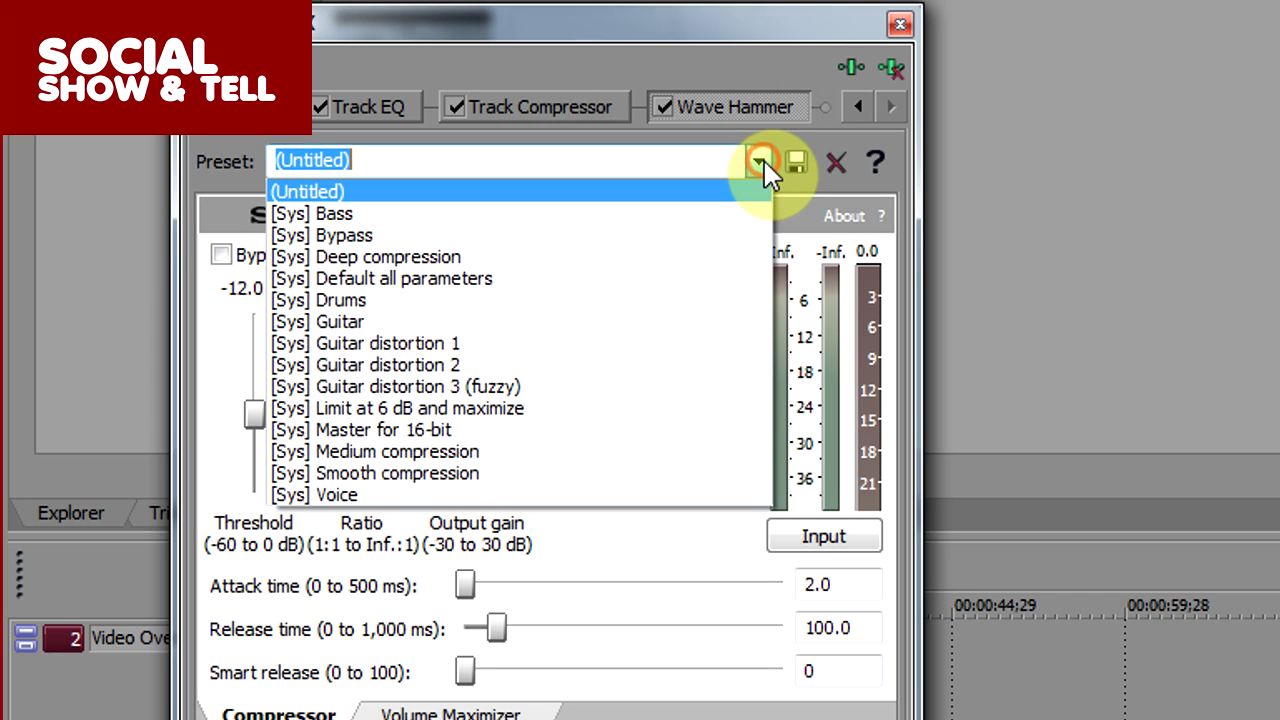
{"action": "left_click", "coordinate": [428, 476]}
{"action": "left_click", "coordinate": [900, 24]}
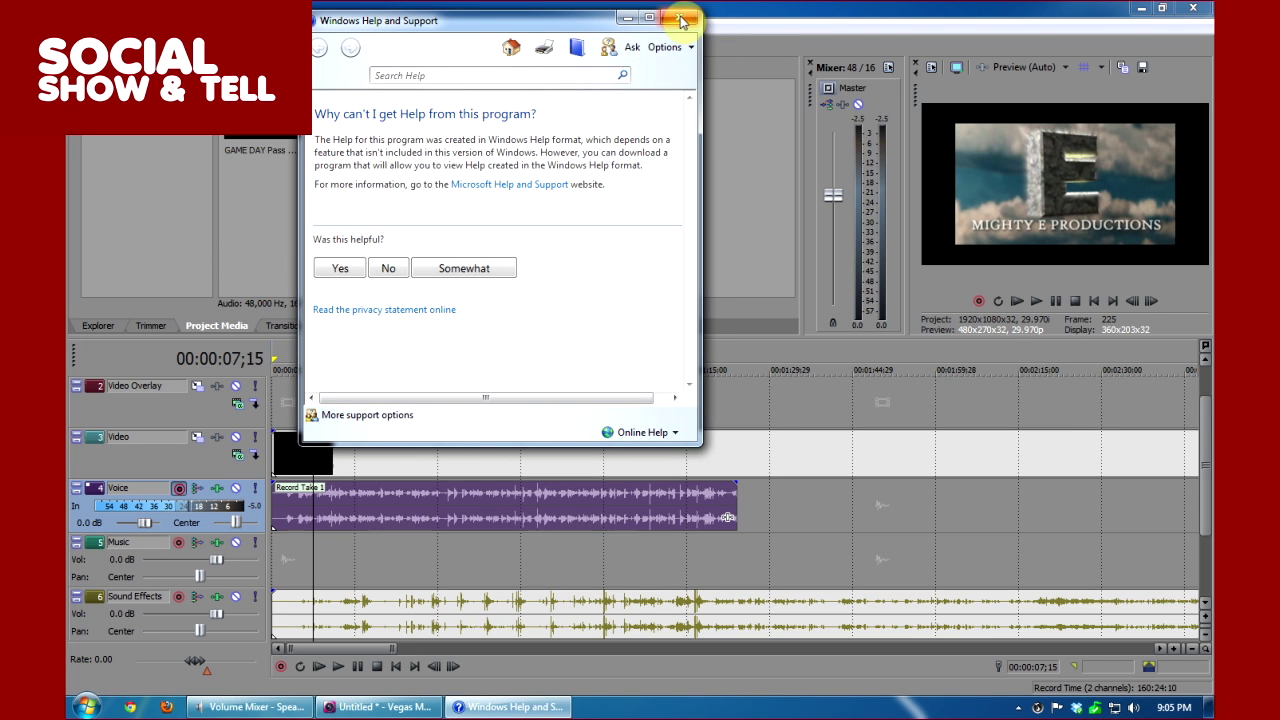
{"action": "left_click", "coordinate": [683, 20]}
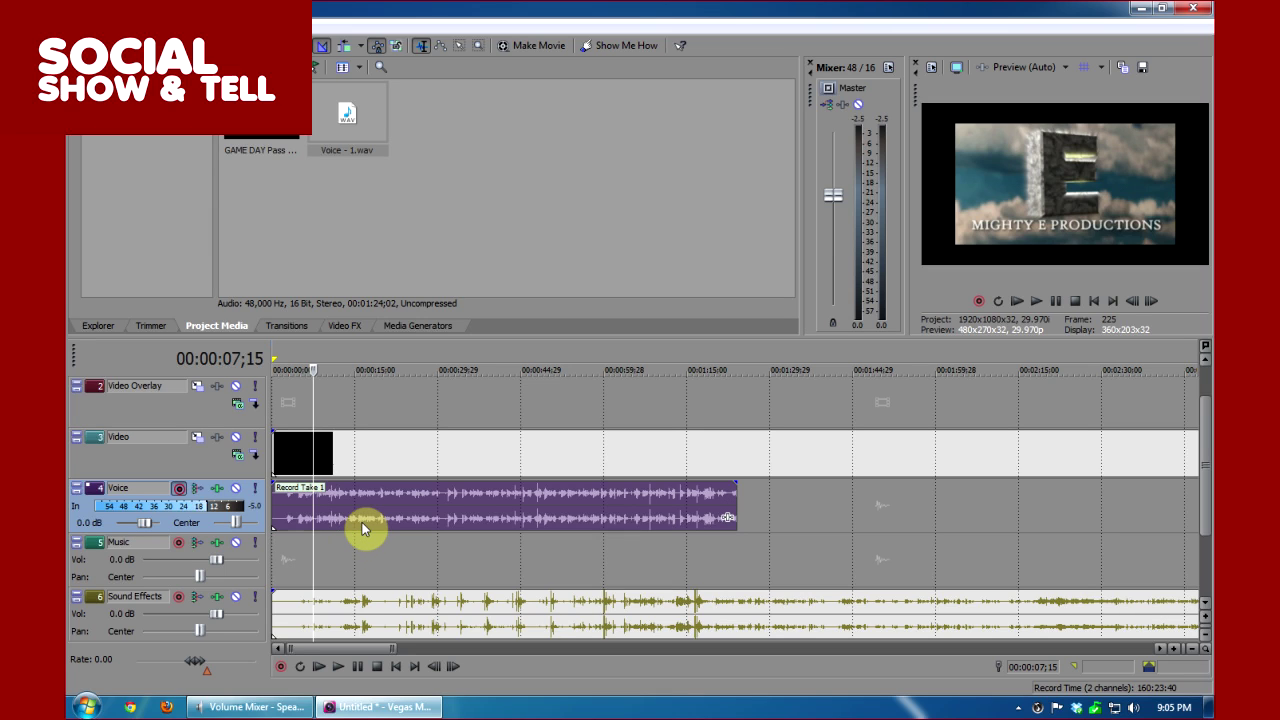
Move the playhead to 00:00:26;28 on the Cellarvision Films title card.
{"action": "left_click", "coordinate": [421, 540]}
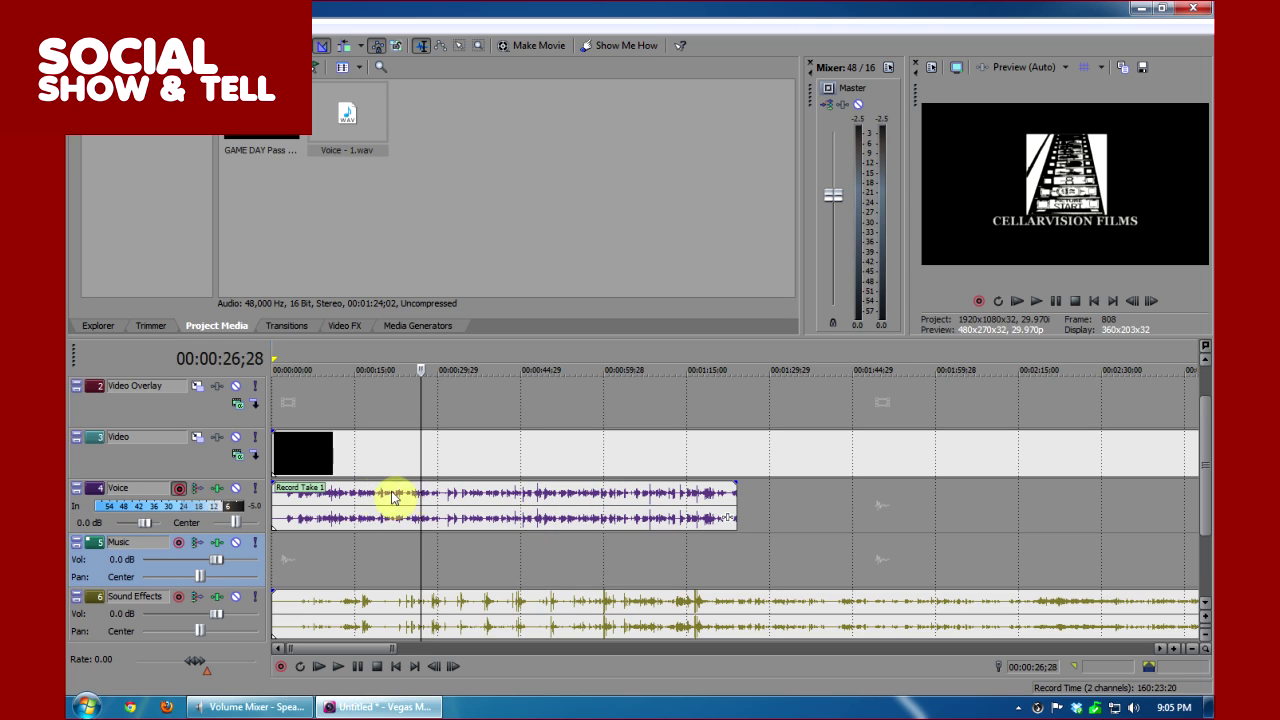
Scrub through the GAME DAY video event, then select the narration event.
{"action": "left_click", "coordinate": [517, 452]}
{"action": "left_click", "coordinate": [609, 455]}
{"action": "left_click", "coordinate": [672, 450]}
{"action": "left_click", "coordinate": [589, 456]}
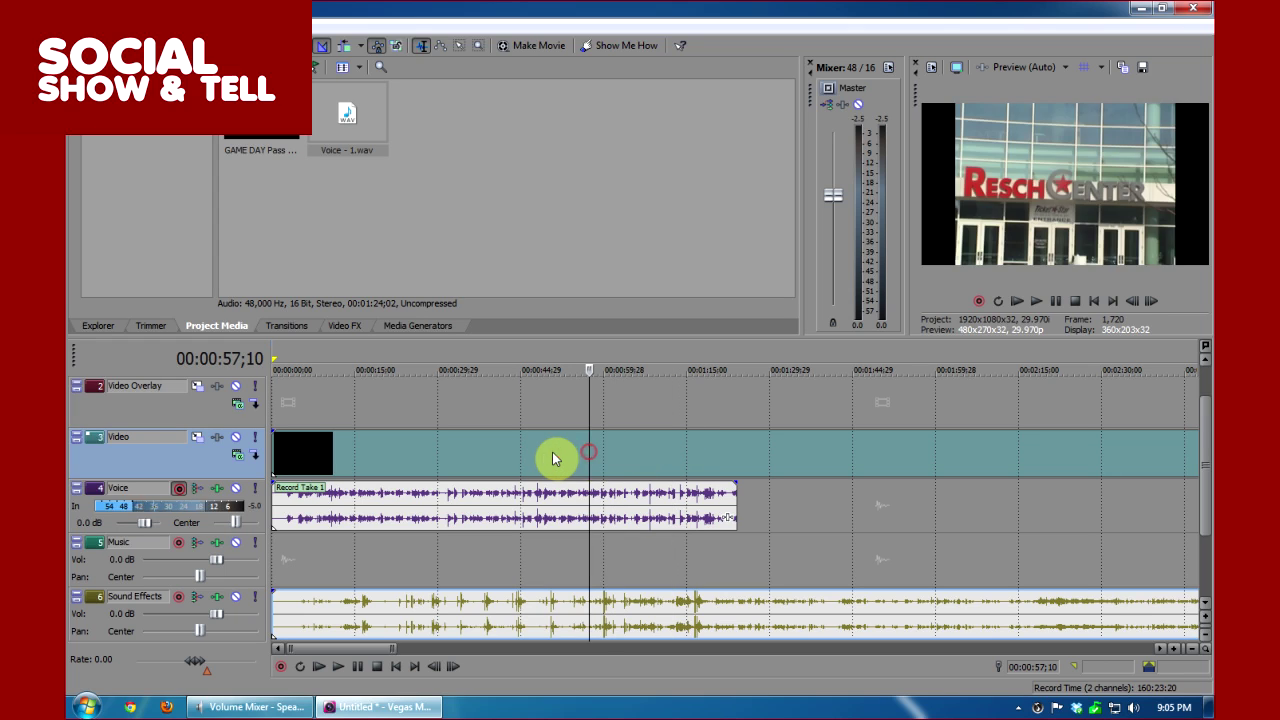
{"action": "left_click", "coordinate": [552, 457]}
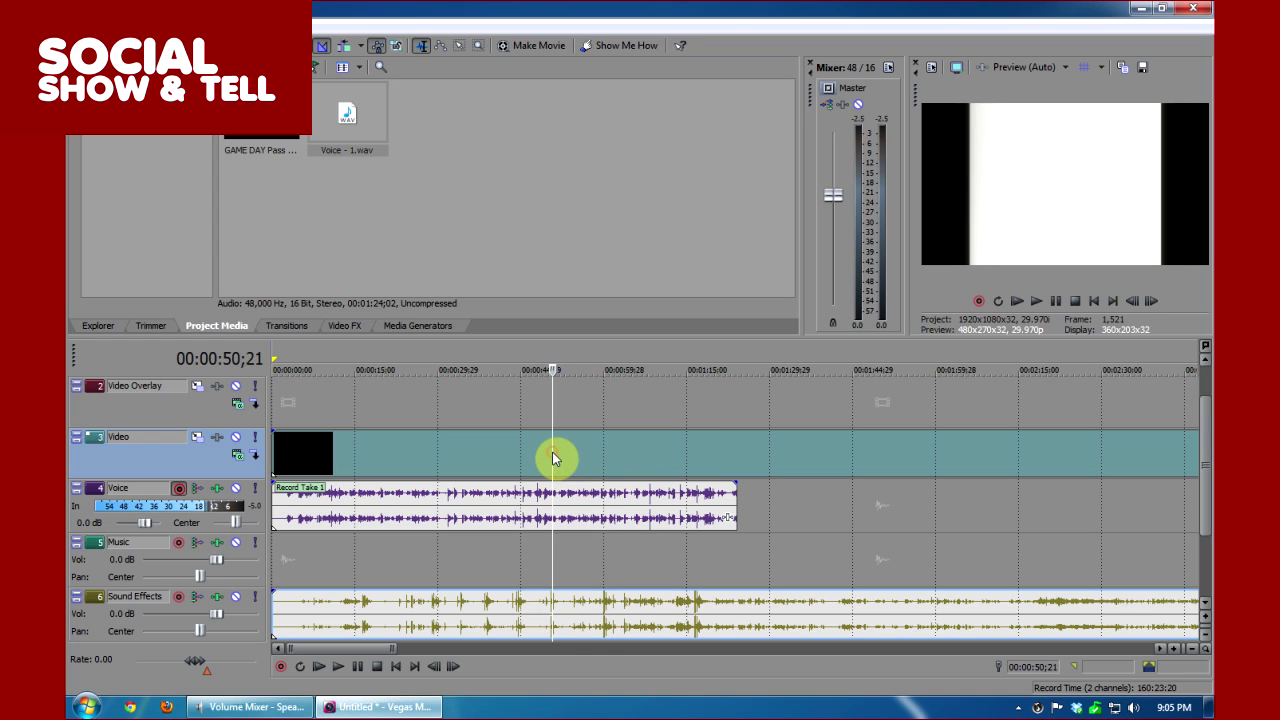
{"action": "left_click", "coordinate": [522, 497]}
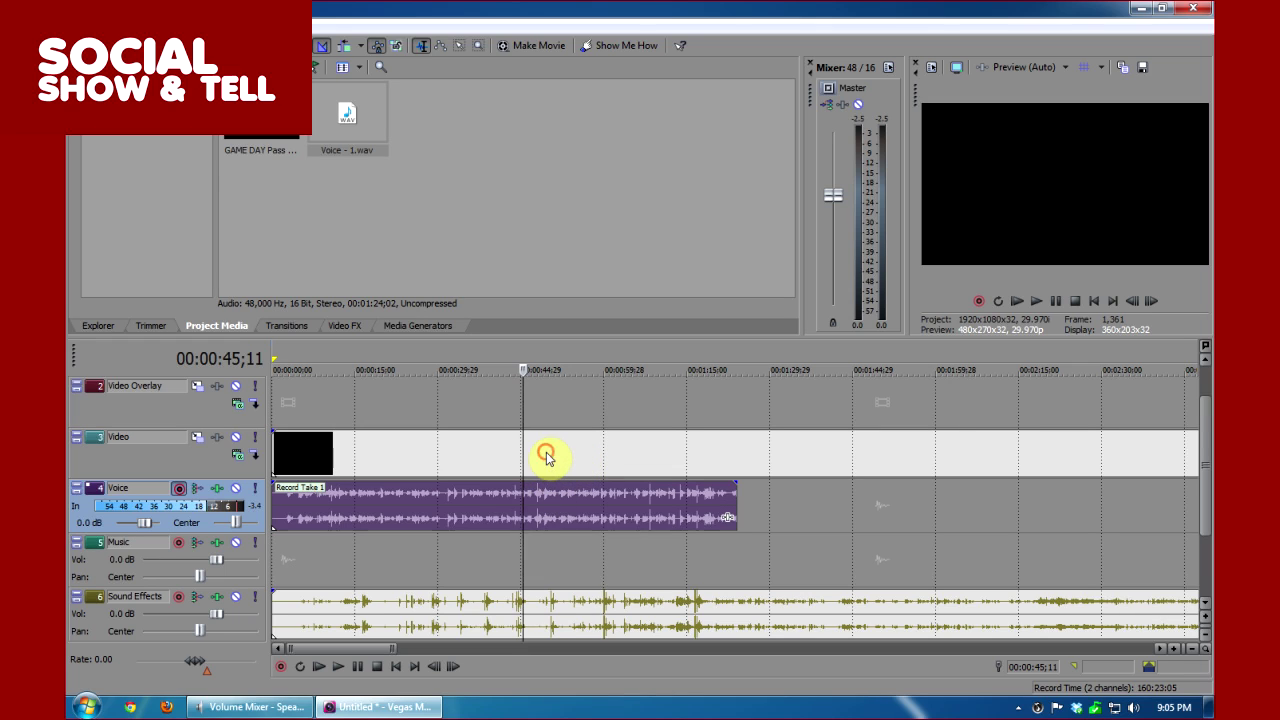
Group the video, sound-effects and narration events, then shift the group about 33 seconds later.
{"action": "left_click", "coordinate": [546, 457]}
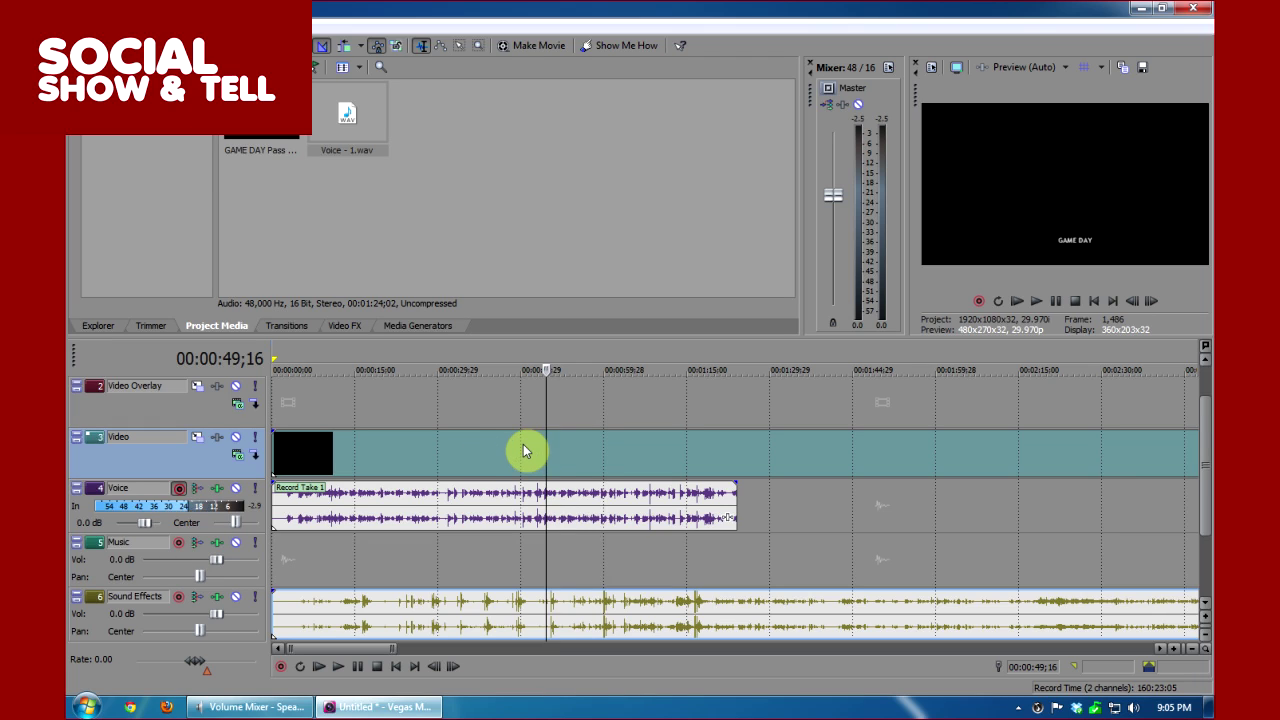
{"action": "left_click", "coordinate": [528, 606]}
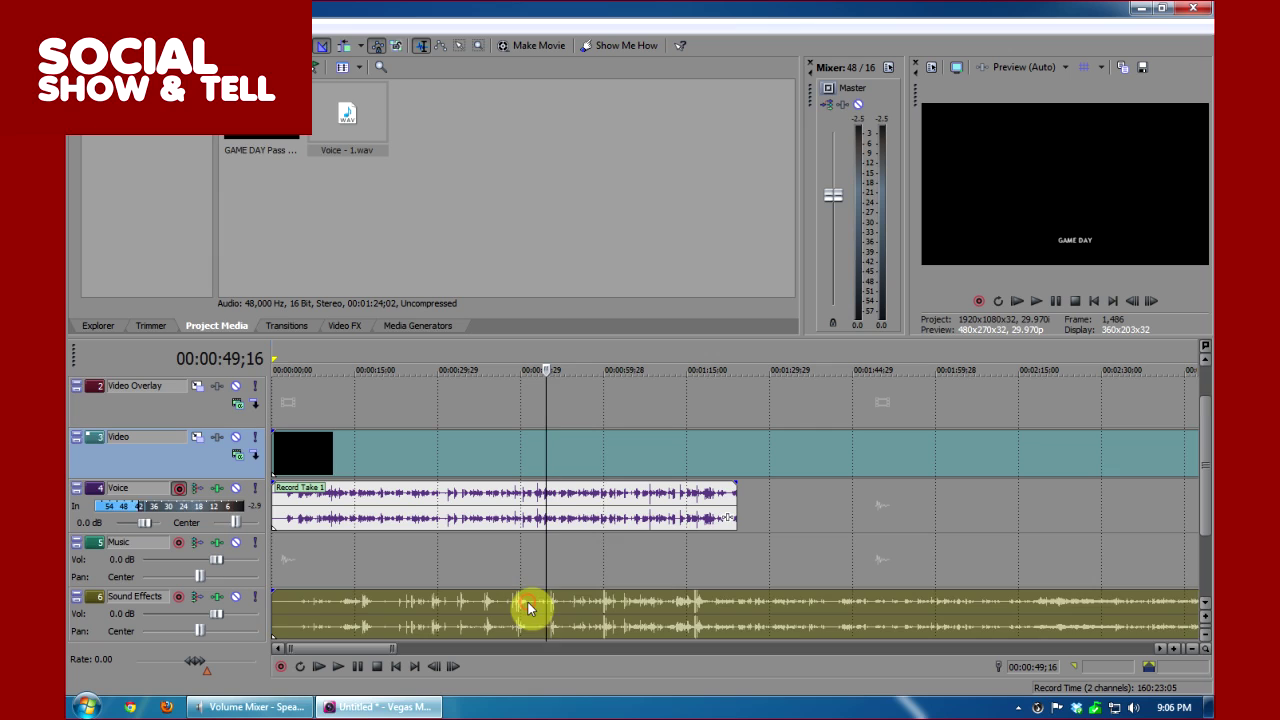
{"action": "left_click", "coordinate": [565, 494]}
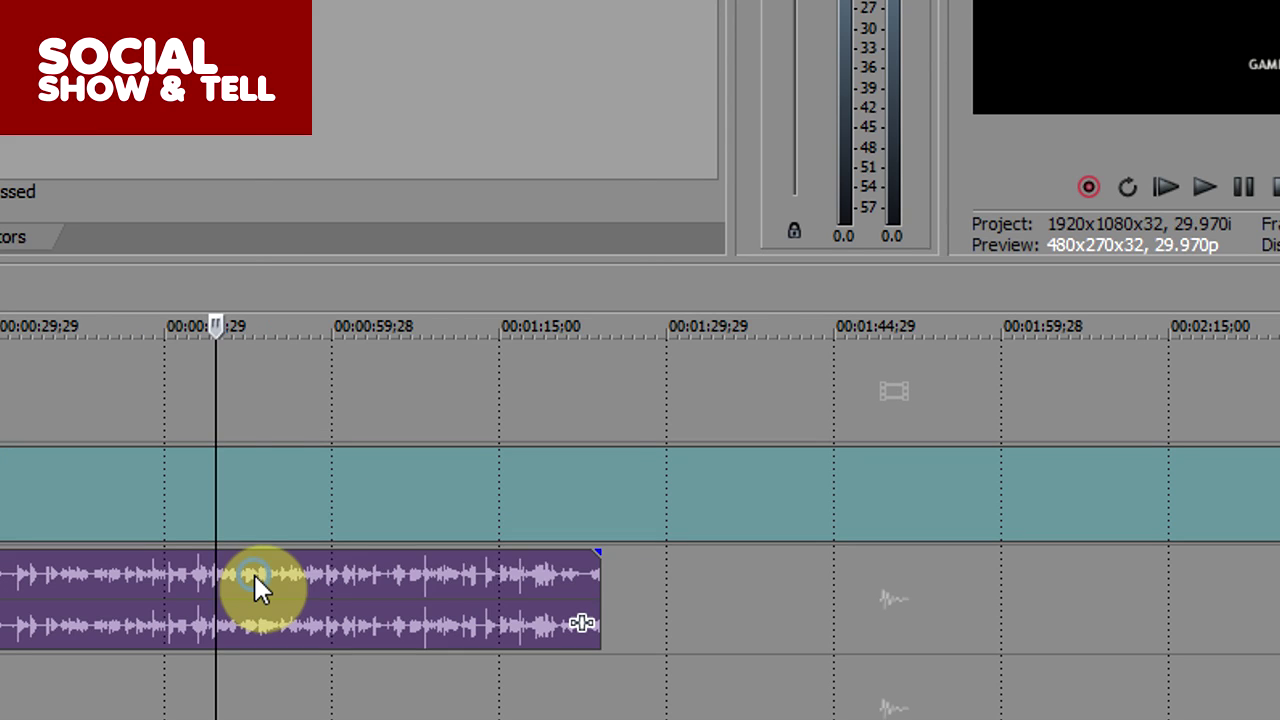
{"action": "right_click", "coordinate": [253, 572]}
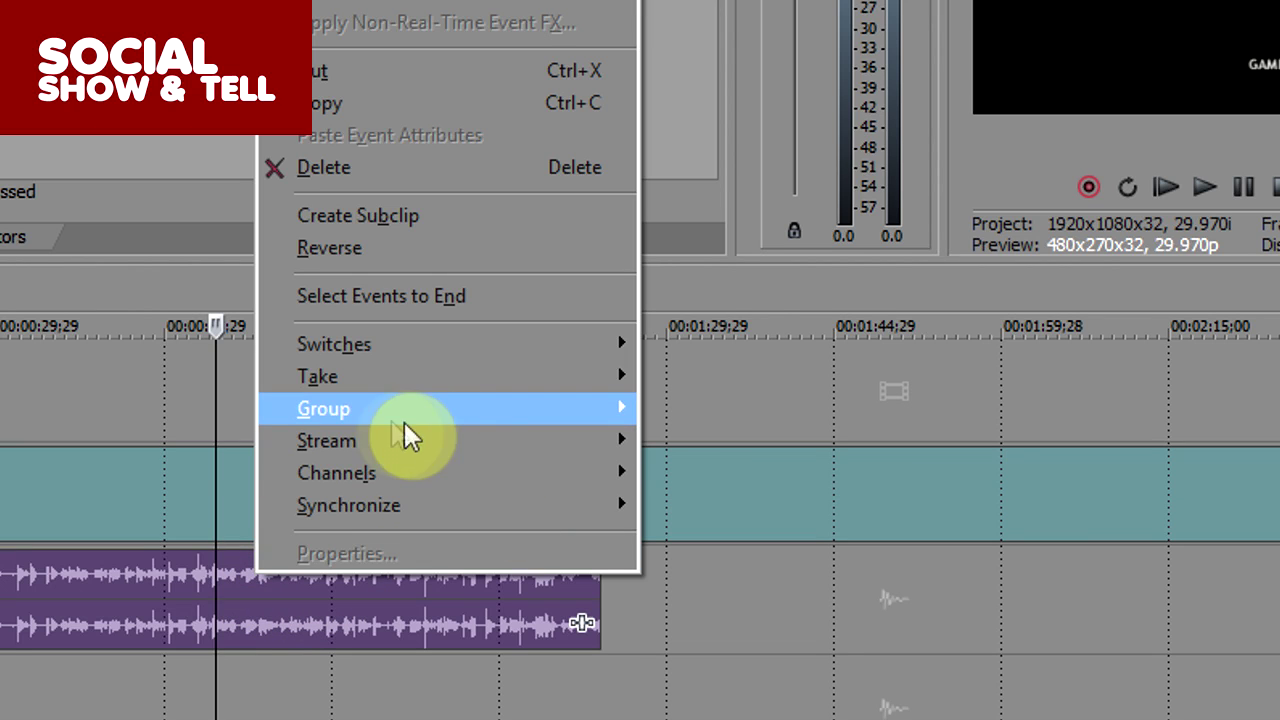
{"action": "mouse_move", "coordinate": [335, 408]}
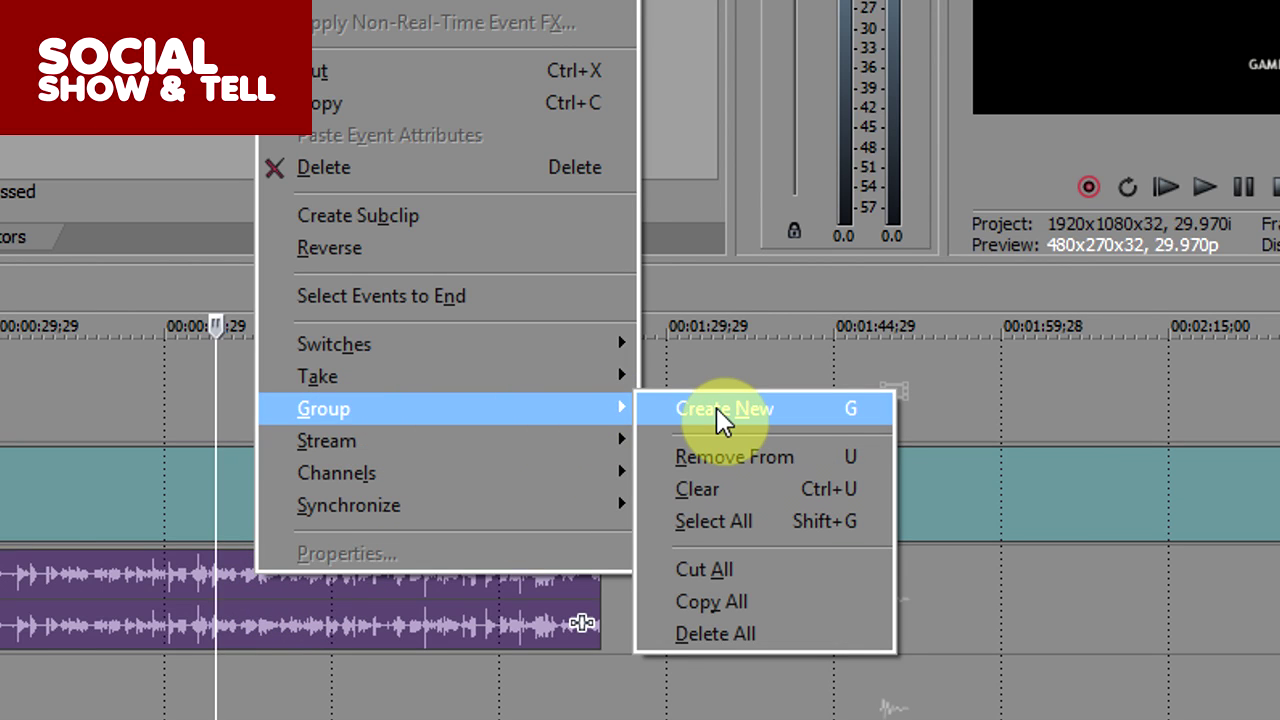
{"action": "left_click", "coordinate": [700, 410]}
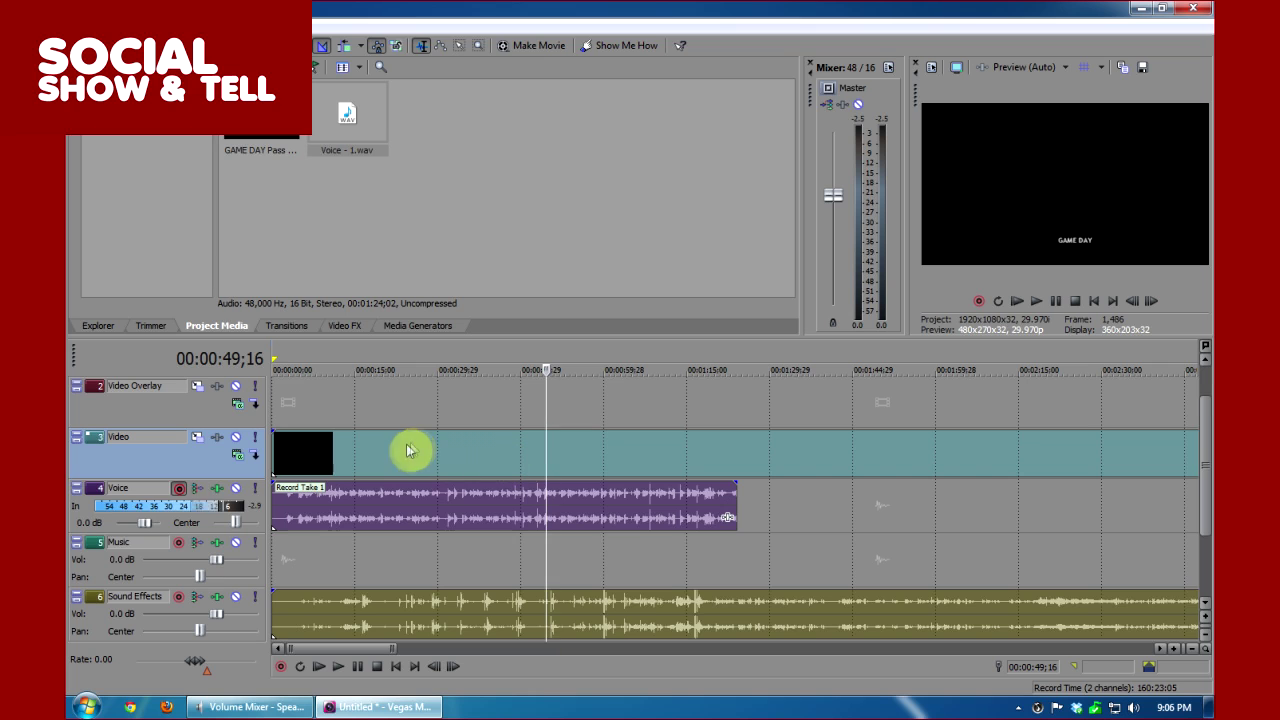
{"action": "left_click_drag", "start_coordinate": [371, 451], "coordinate": [557, 455]}
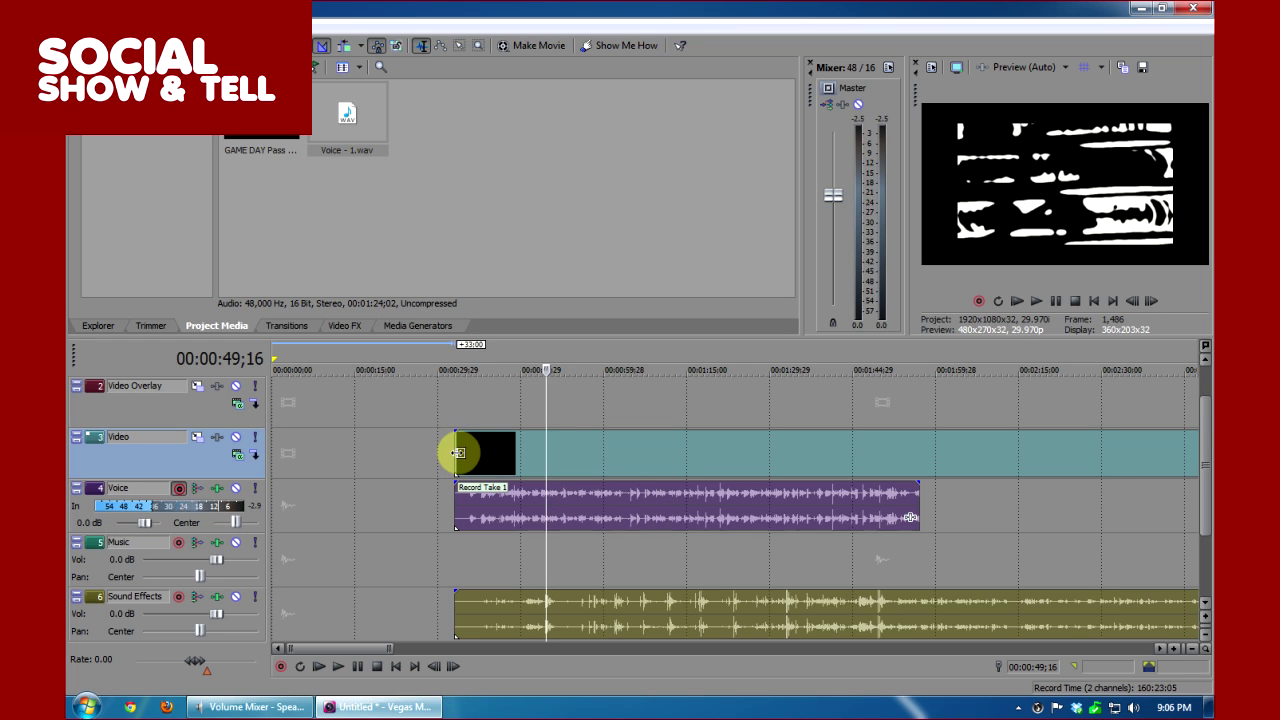
Slide the grouped video, narration and sound-effects events right so they start after 00:00:29;29.
{"action": "left_click_drag", "start_coordinate": [458, 454], "coordinate": [498, 486]}
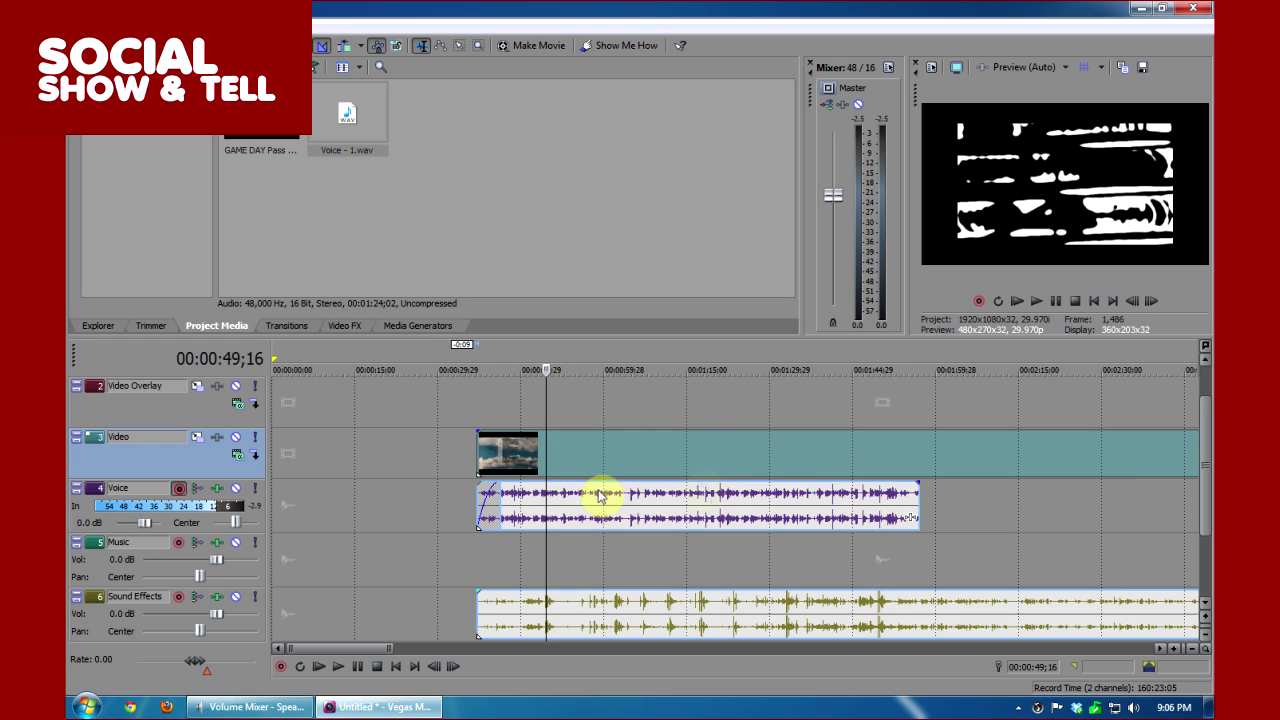
Add a fade-out to the end of Record Take 1 on the Voice track.
{"action": "mouse_move", "coordinate": [911, 494]}
{"action": "left_mouse_down"}
{"action": "mouse_move", "coordinate": [920, 486]}
{"action": "mouse_move", "coordinate": [893, 486]}
{"action": "left_mouse_up"}
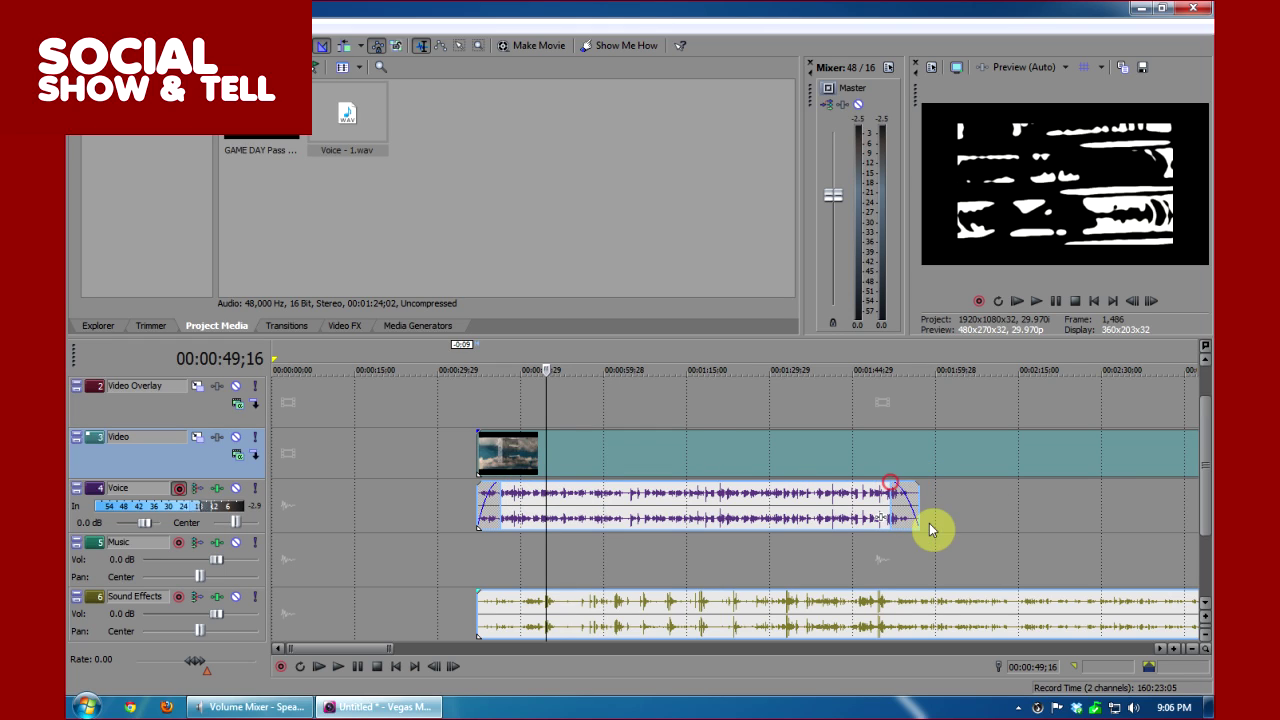